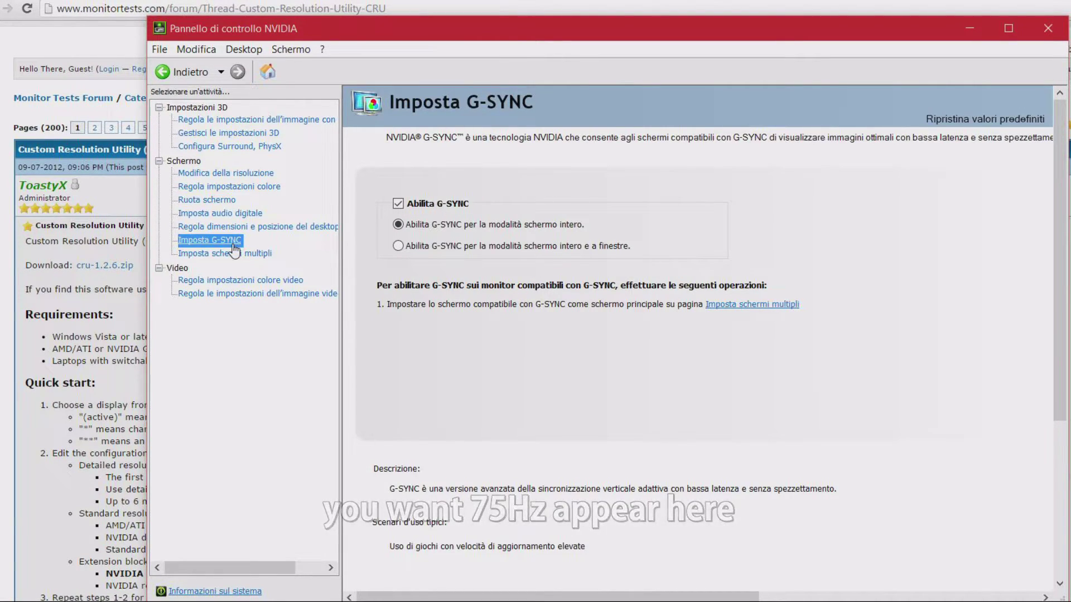
# Open NVIDIA Control Panel's change-resolution page.
pyautogui.click(237, 175)
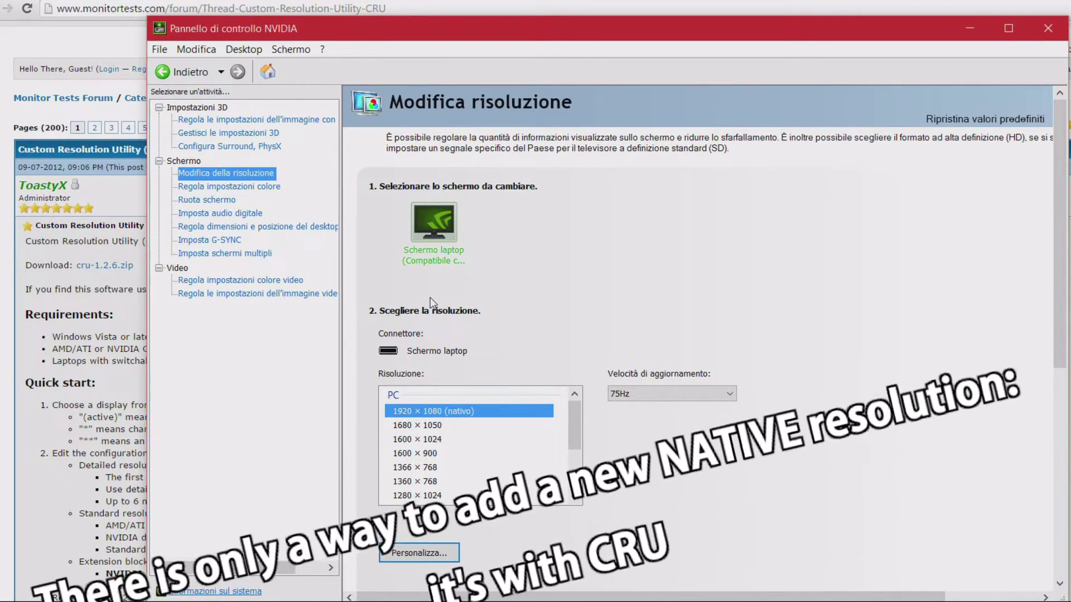
# Minimize NVIDIA Control Panel to reveal the CRU forum thread in the browser.
pyautogui.click(115, 296)
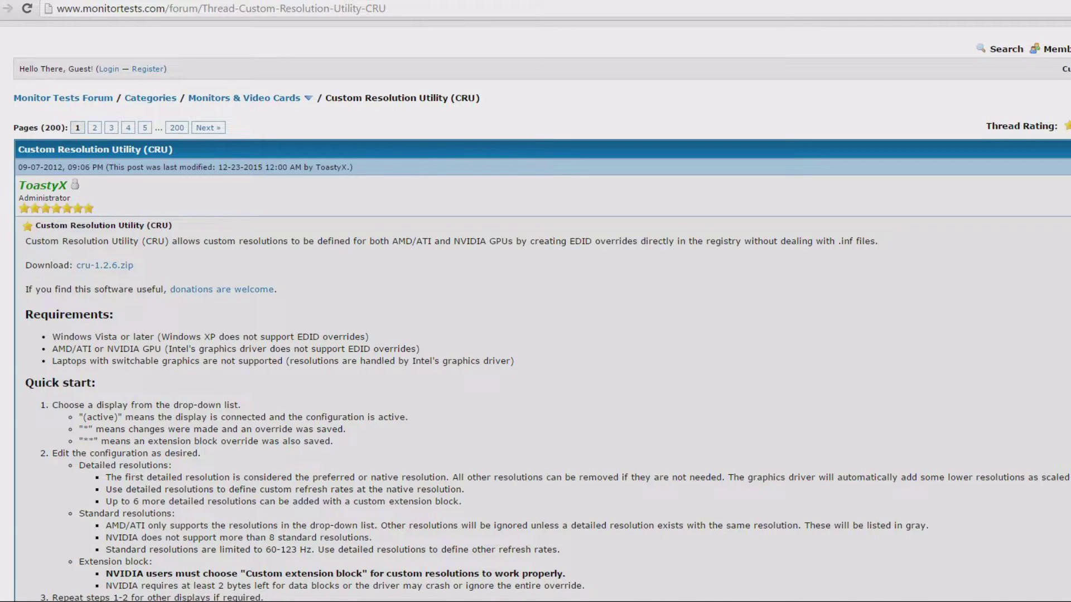
# Browse the CRU thread down to Older versions and back, then select CRU's native 60.020 Hz 1920x1080 entry.
pyautogui.scroll(-7, 536, 310)
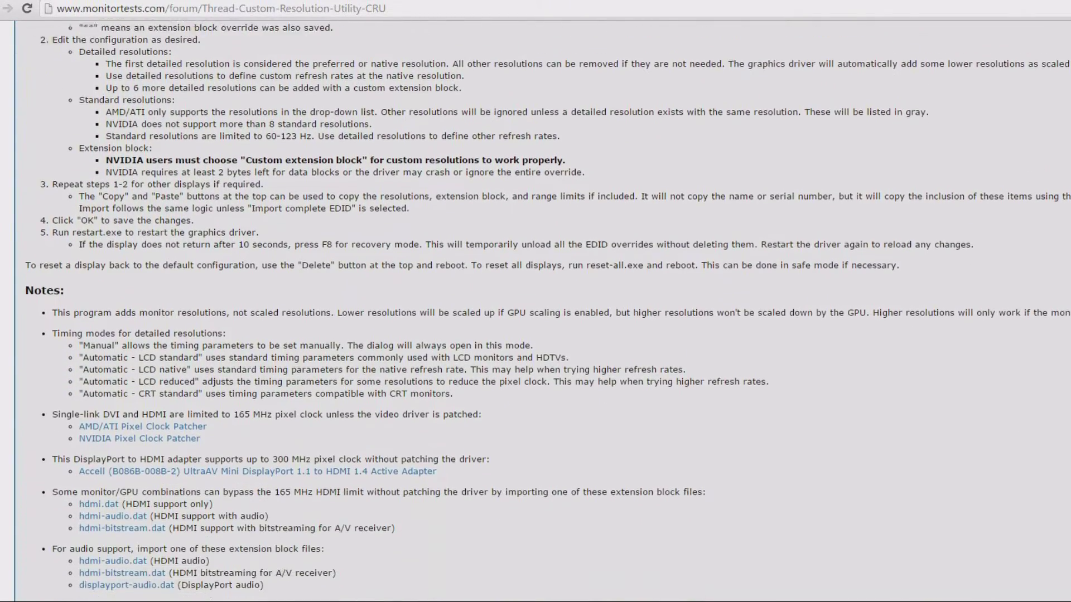
pyautogui.scroll(-10, 535, 311)
pyautogui.scroll(-9, 535, 310)
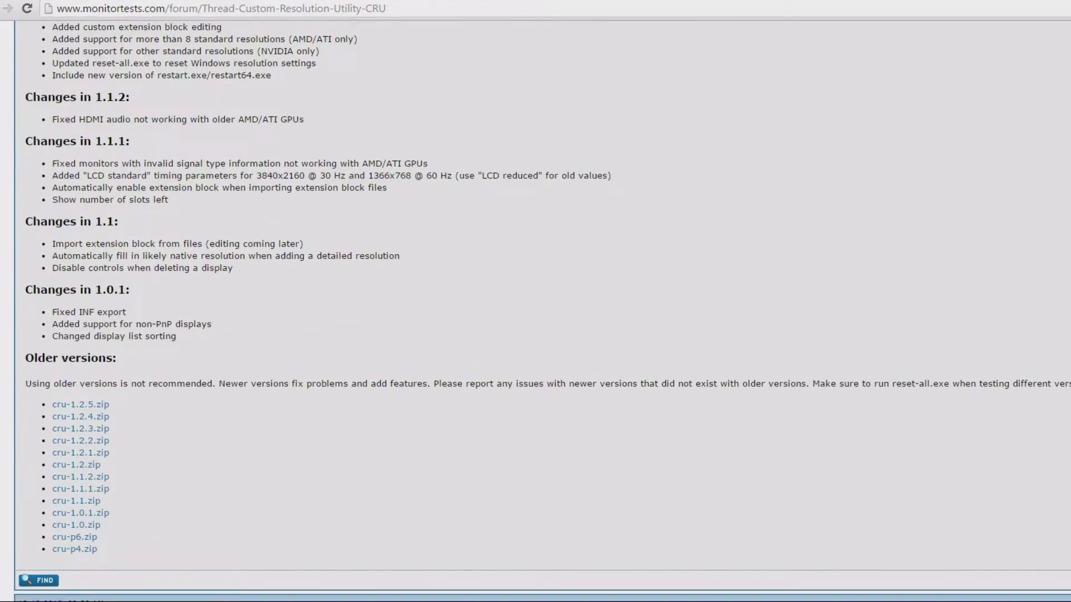
pyautogui.scroll(20, 535, 310)
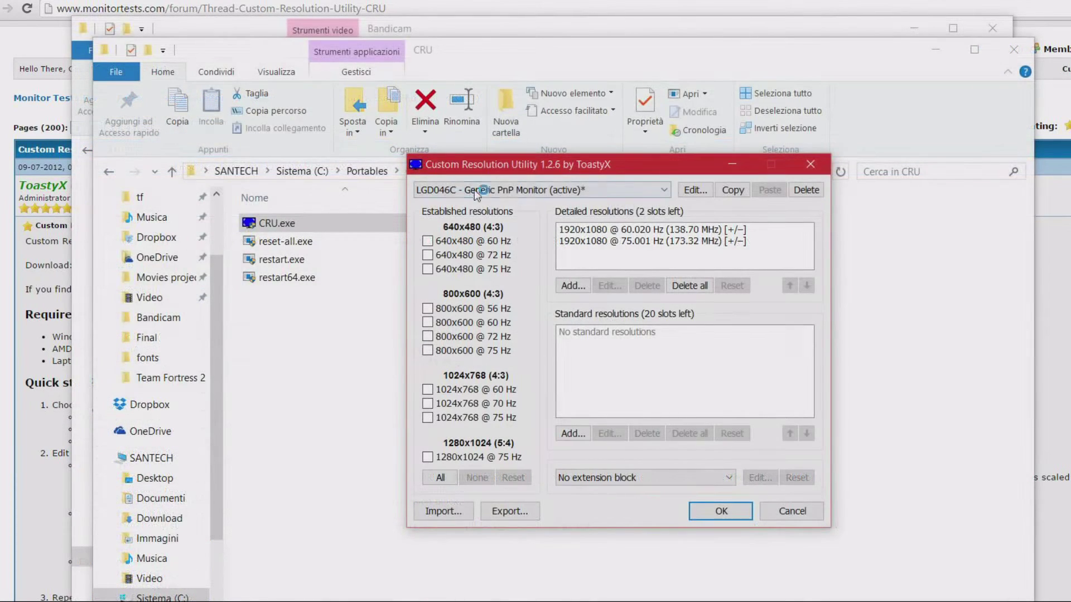
pyautogui.click(562, 231)
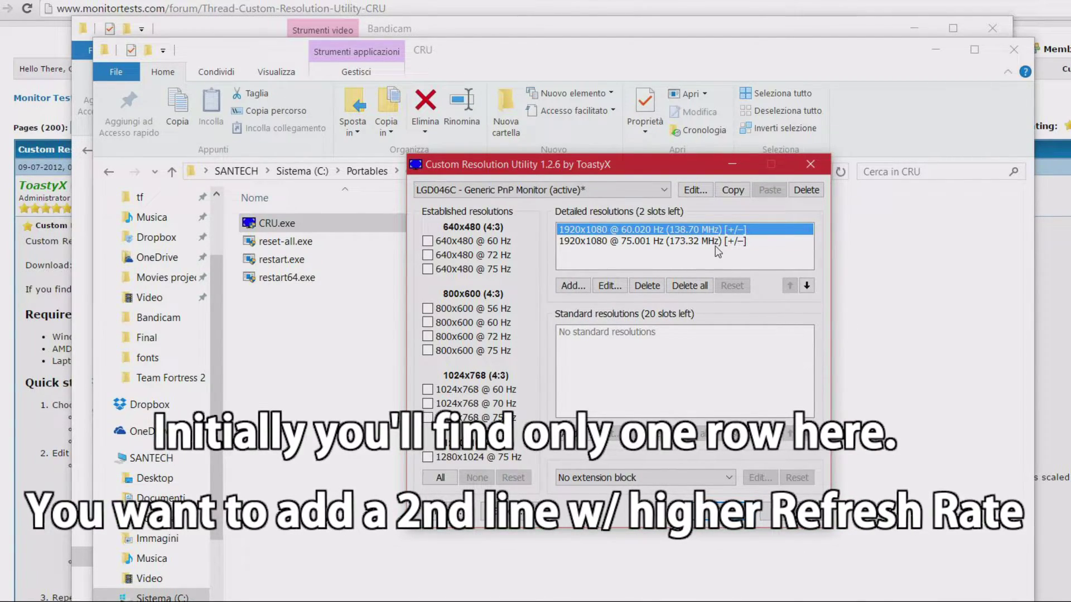
# Review the 60.020 Hz timings and start a new detailed resolution with those timings pasted in.
pyautogui.doubleClick(573, 232)
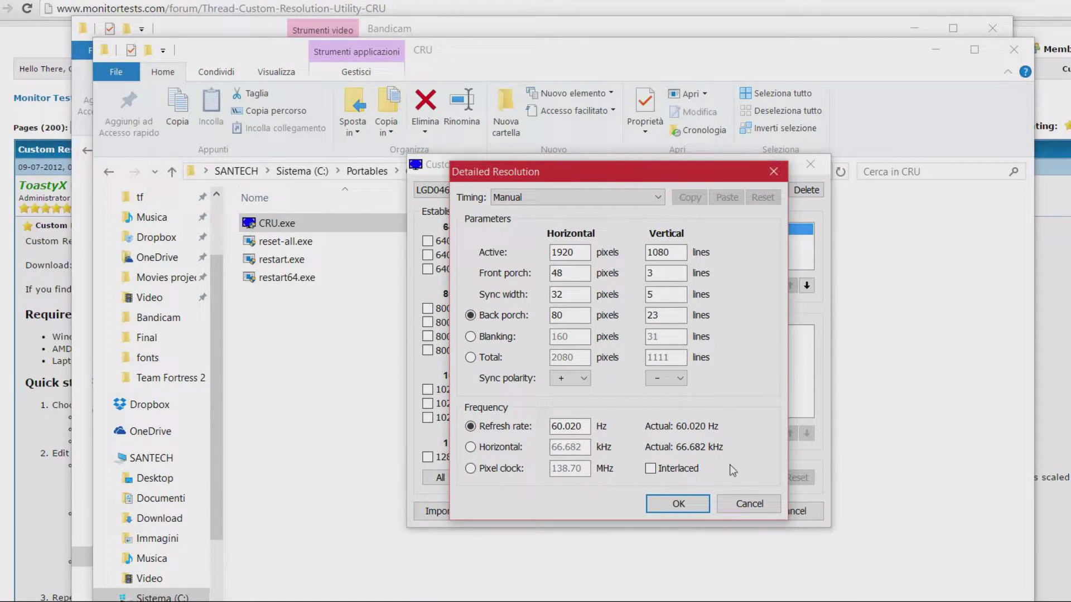
pyautogui.click(749, 505)
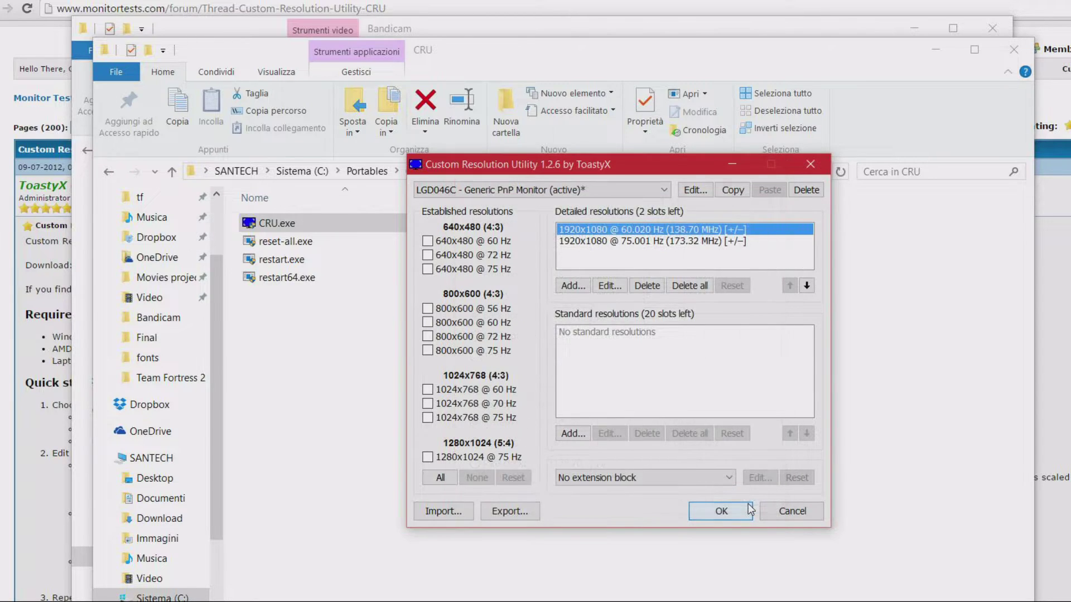
pyautogui.click(572, 286)
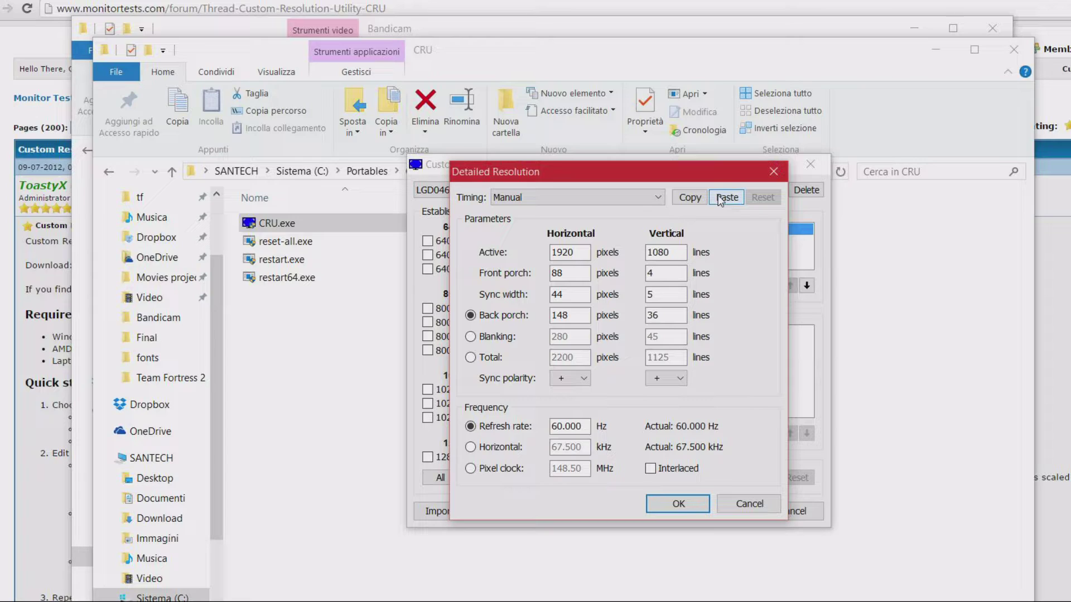
pyautogui.click(719, 198)
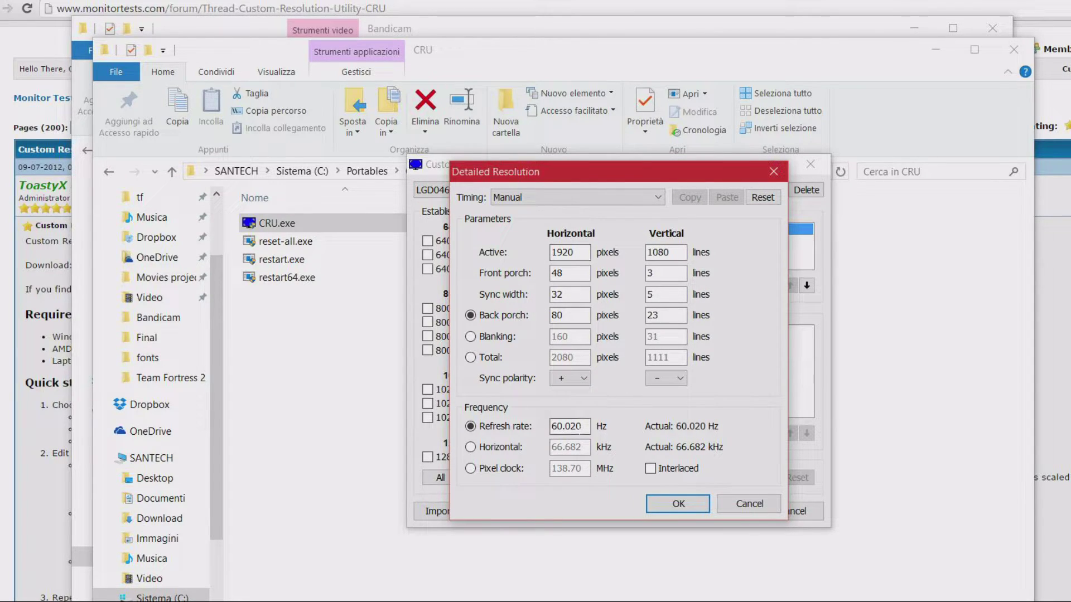
# Change the new resolution's refresh rate to 75.0 Hz and save the CRU configuration.
pyautogui.doubleClick(566, 426)
pyautogui.write('75')
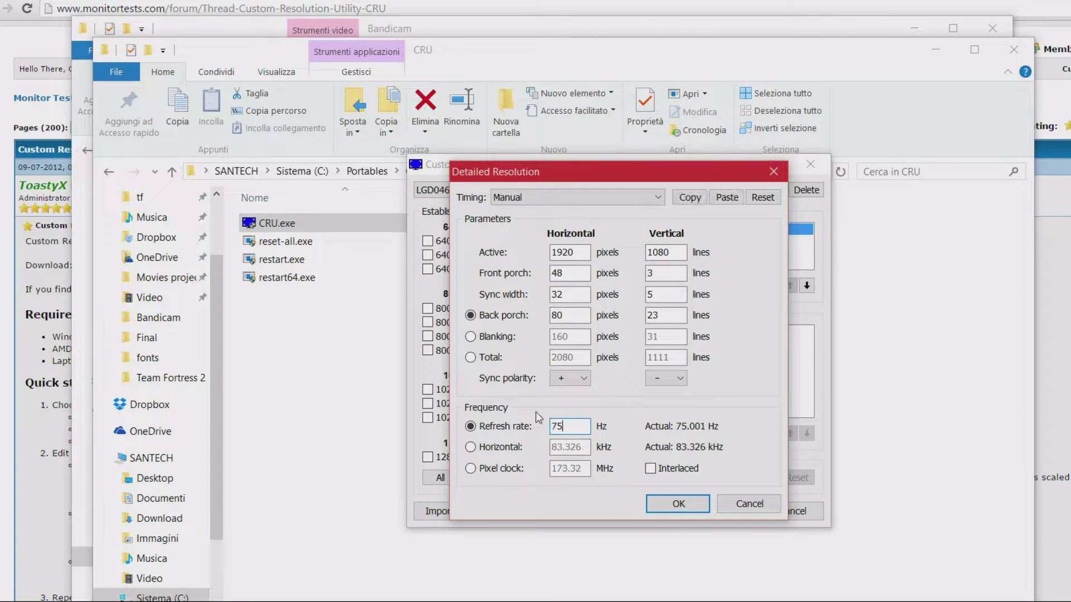
pyautogui.write('.0')
pyautogui.press('Return')
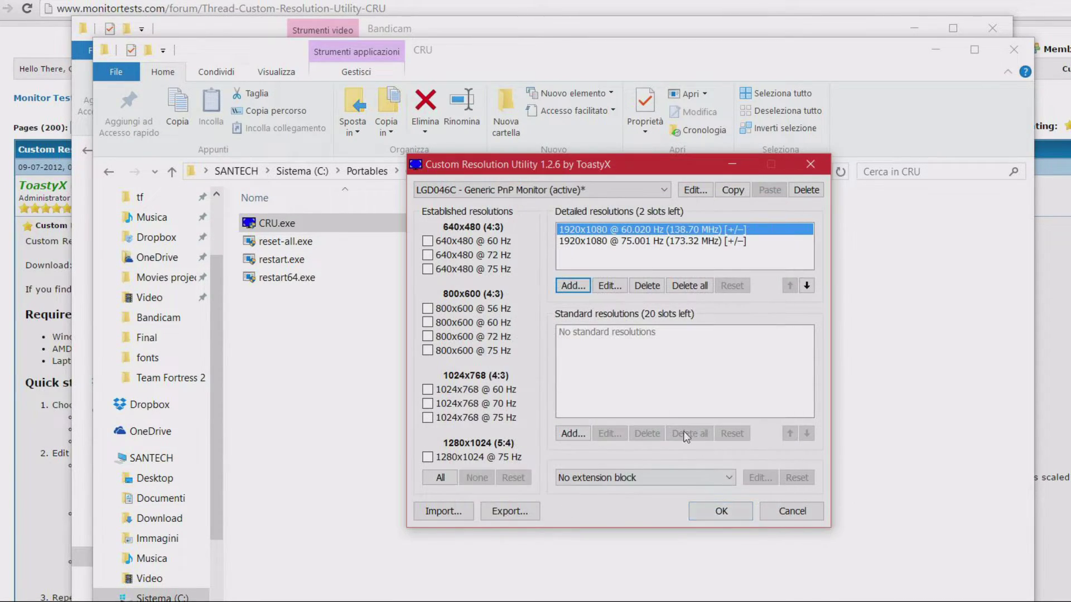
pyautogui.click(564, 242)
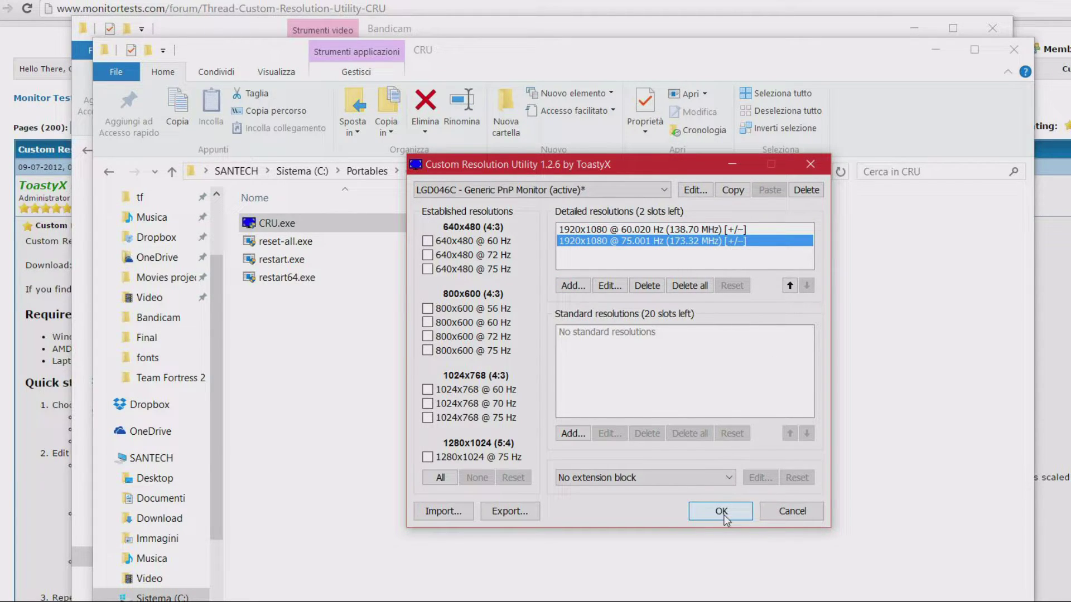
pyautogui.click(786, 517)
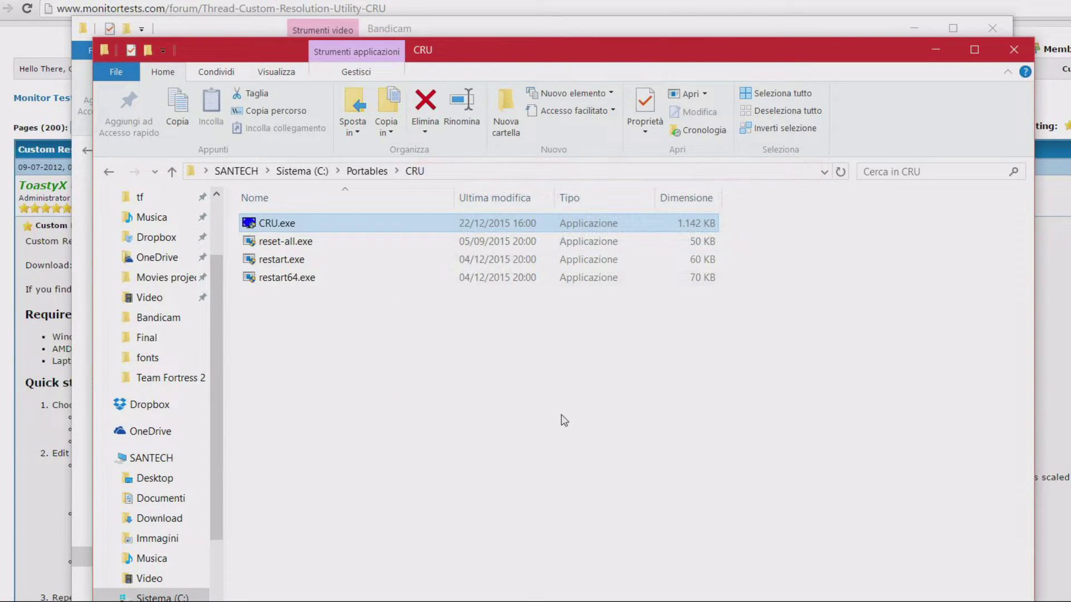
# Run restart64.exe from the CRU folder to restart the graphics driver.
pyautogui.click(290, 279)
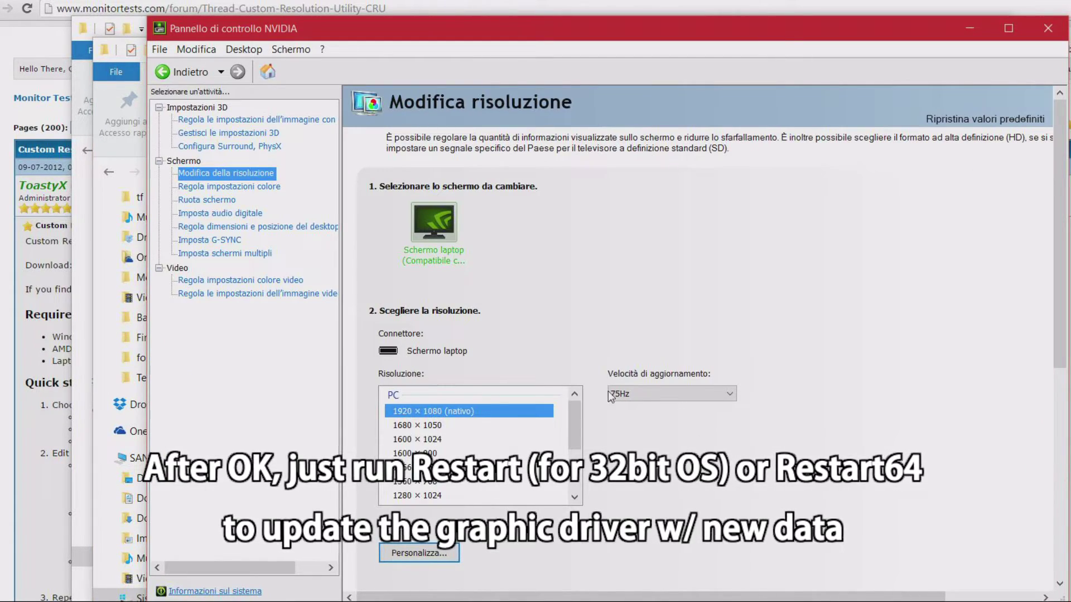
# Switch the native 1920 × 1080 refresh rate from 60Hz to 75Hz.
pyautogui.click(628, 392)
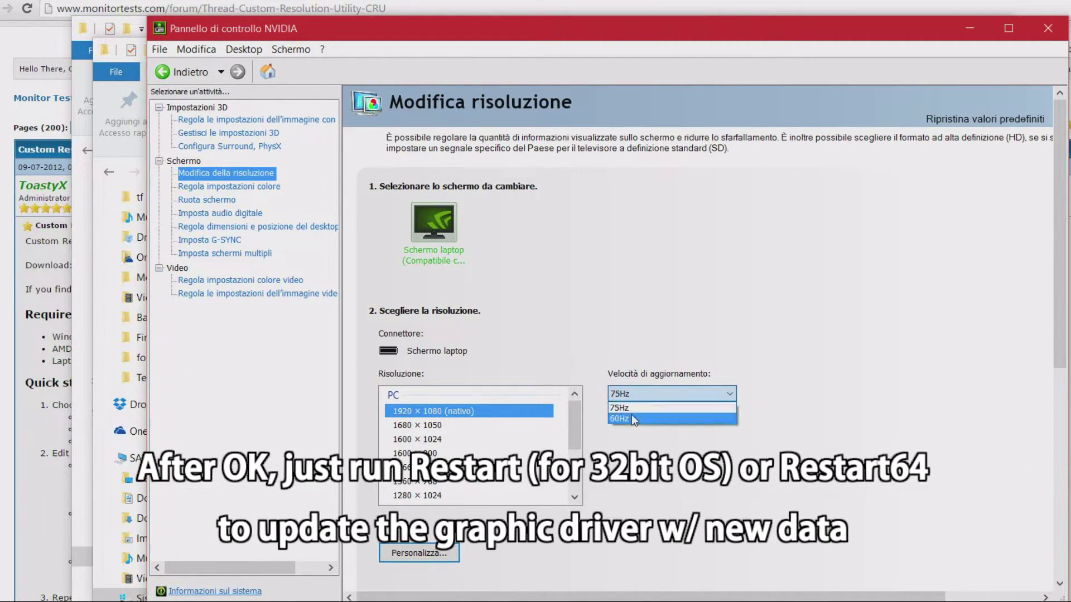
pyautogui.click(632, 408)
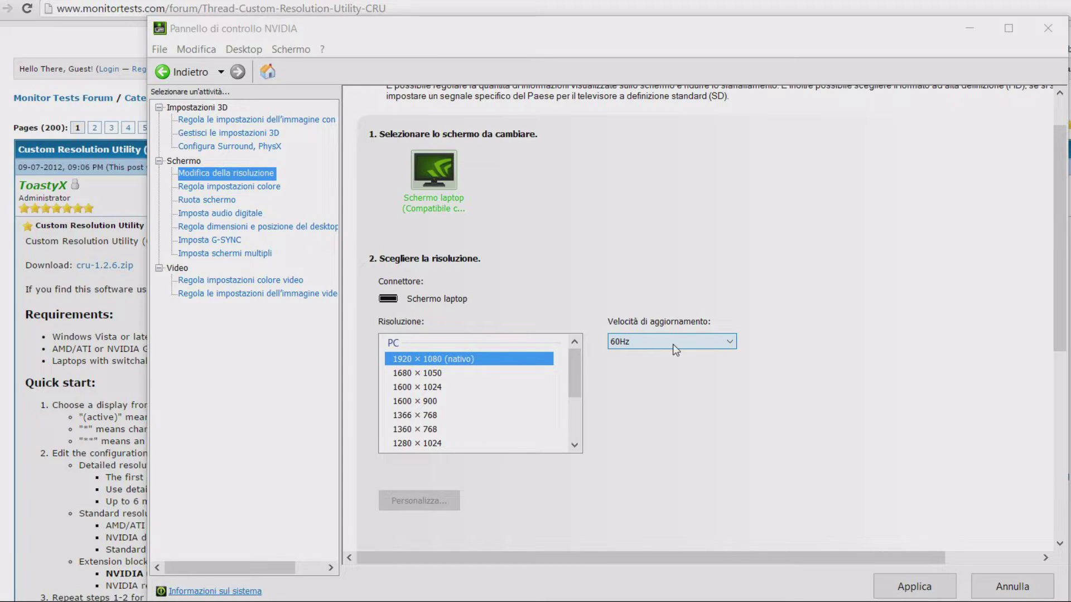
pyautogui.click(673, 343)
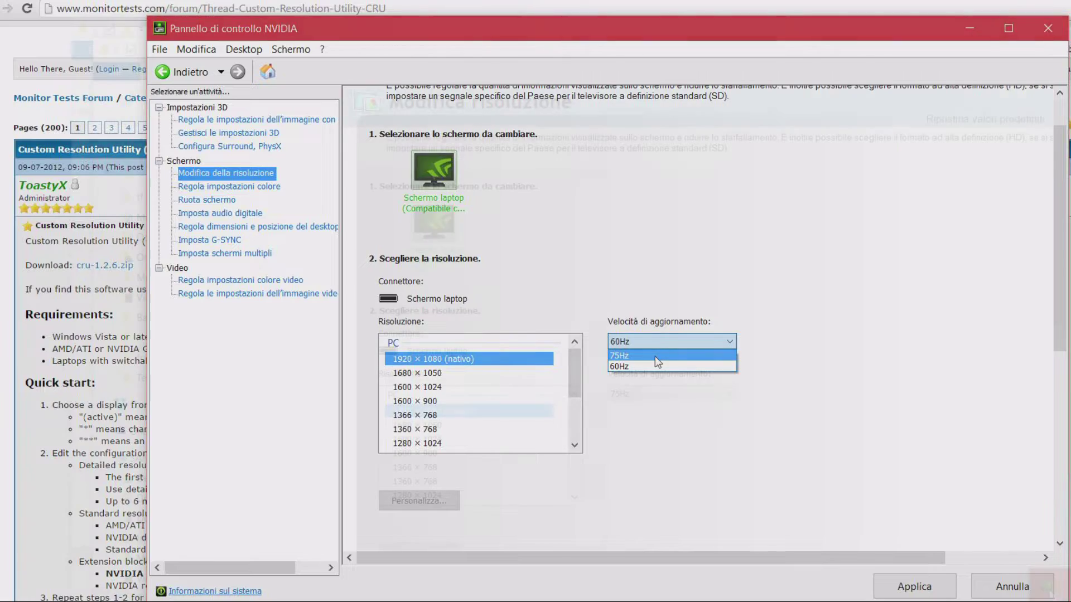
pyautogui.click(658, 358)
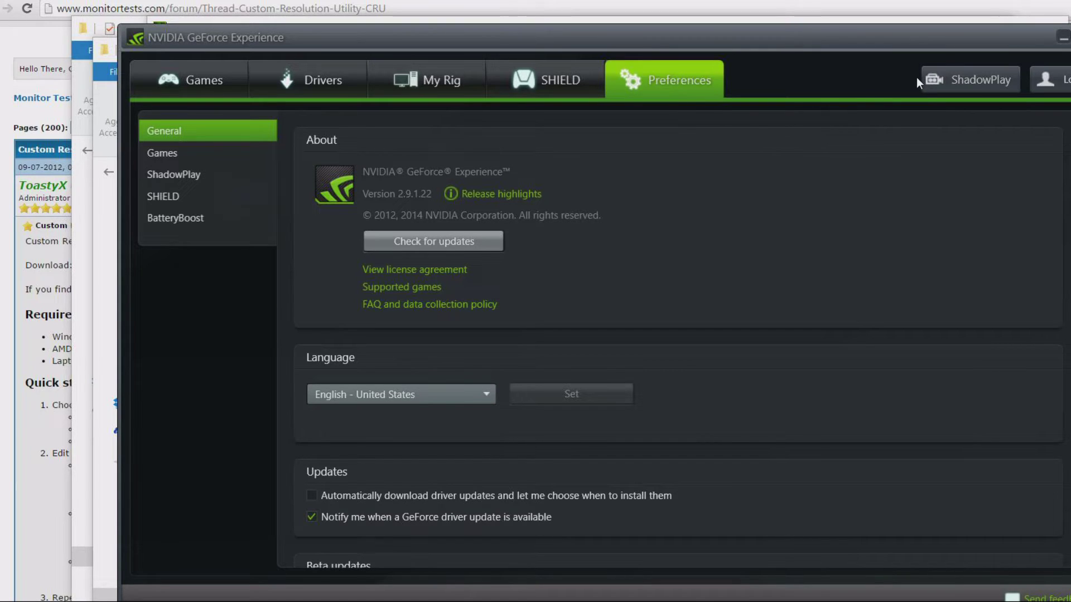
# Look over the ShadowPlay recording panel, close it, and go to the Games list.
pyautogui.click(946, 77)
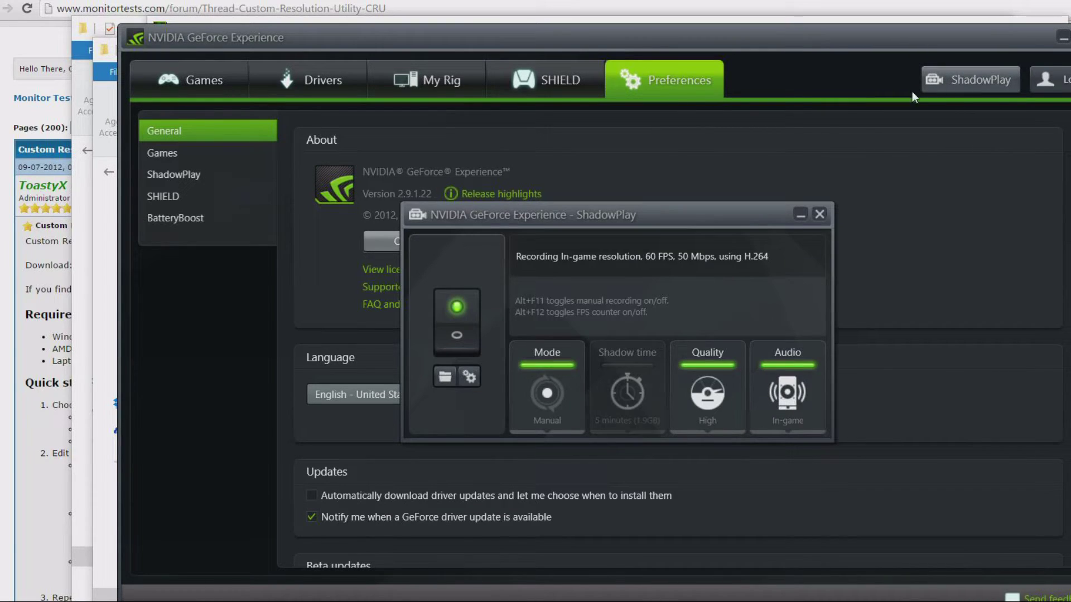
pyautogui.click(818, 216)
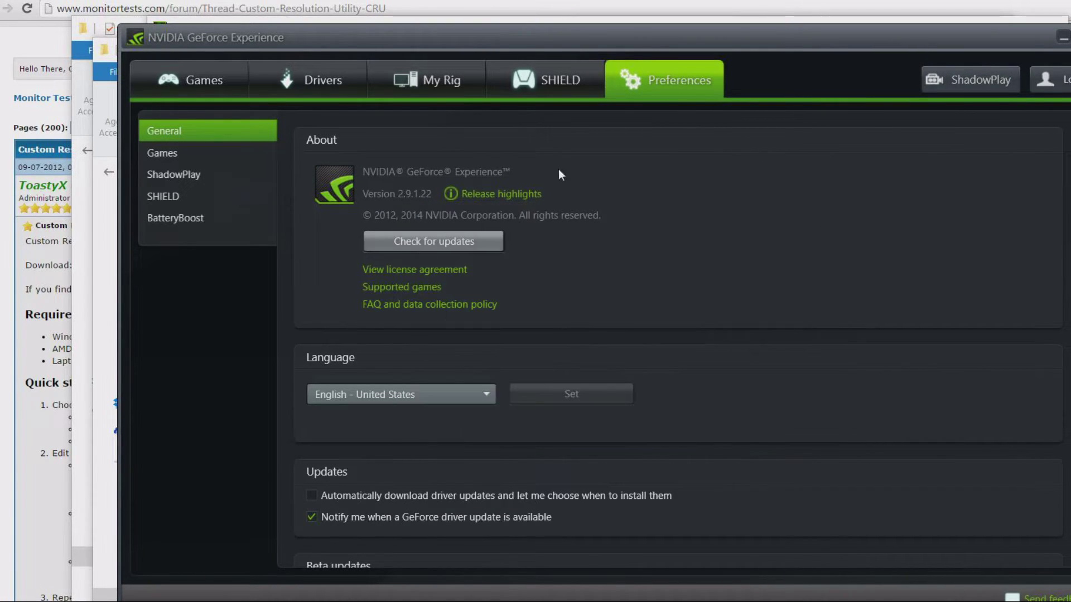
pyautogui.click(229, 82)
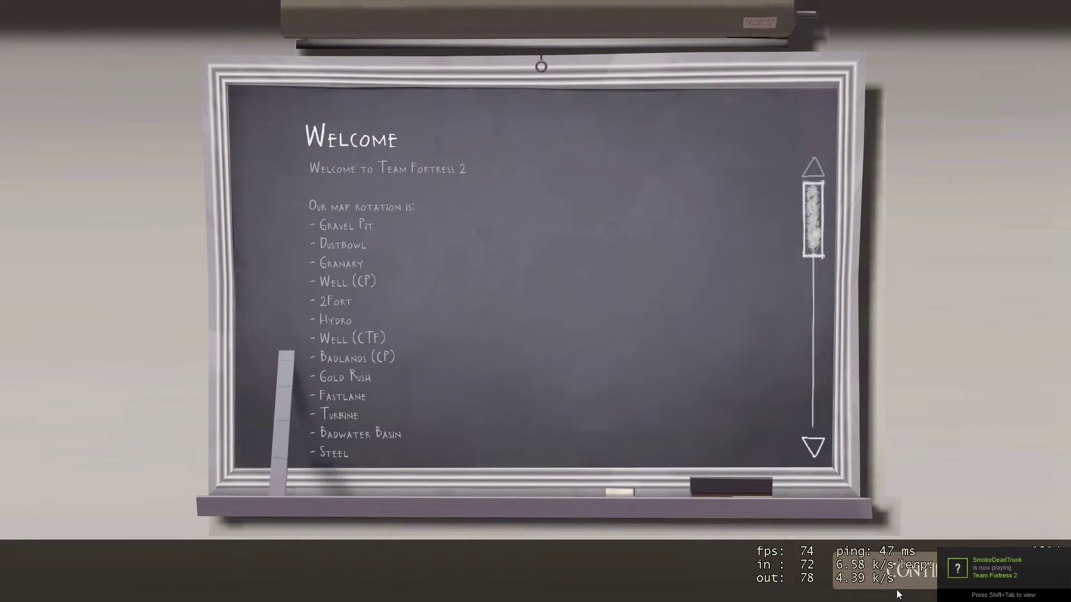
# Skip the welcome screens, spawn as Sniper and move around switching between rifle and jar.
pyautogui.click(891, 570)
pyautogui.click(891, 570)
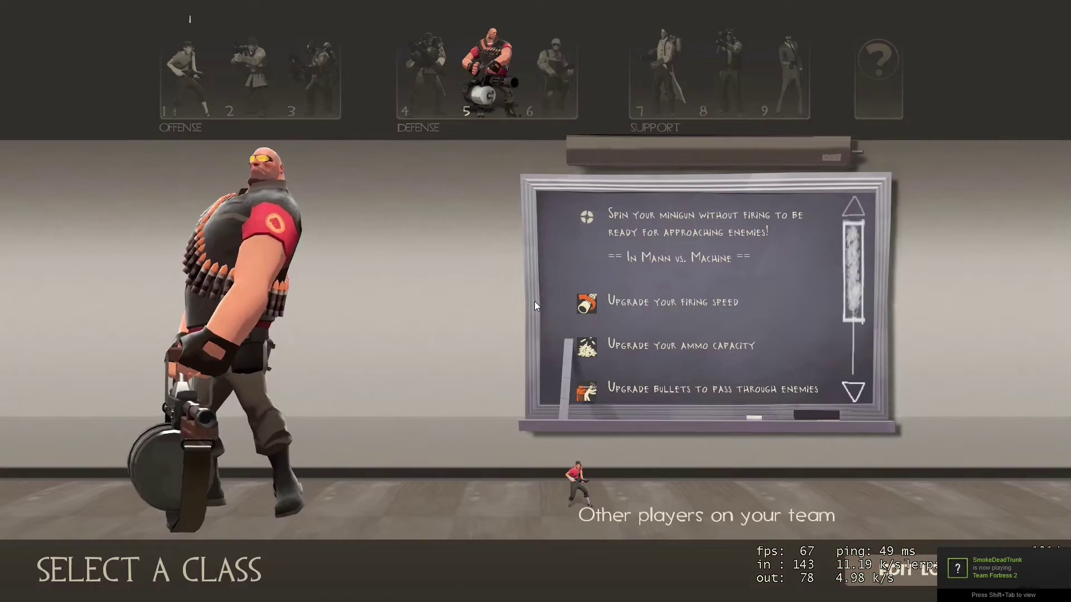
pyautogui.click(718, 66)
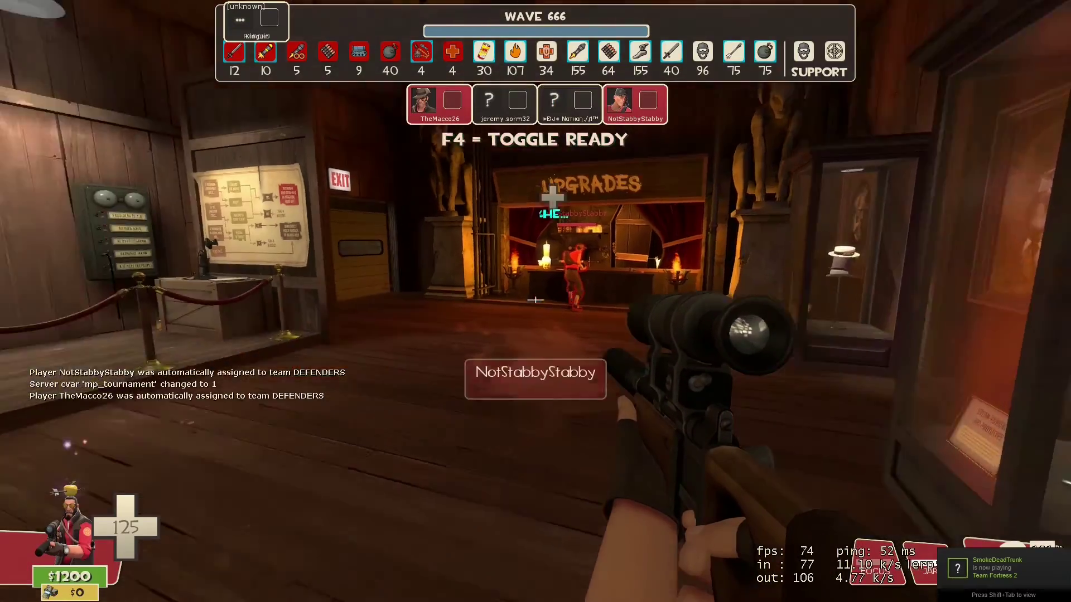
pyautogui.press('w')
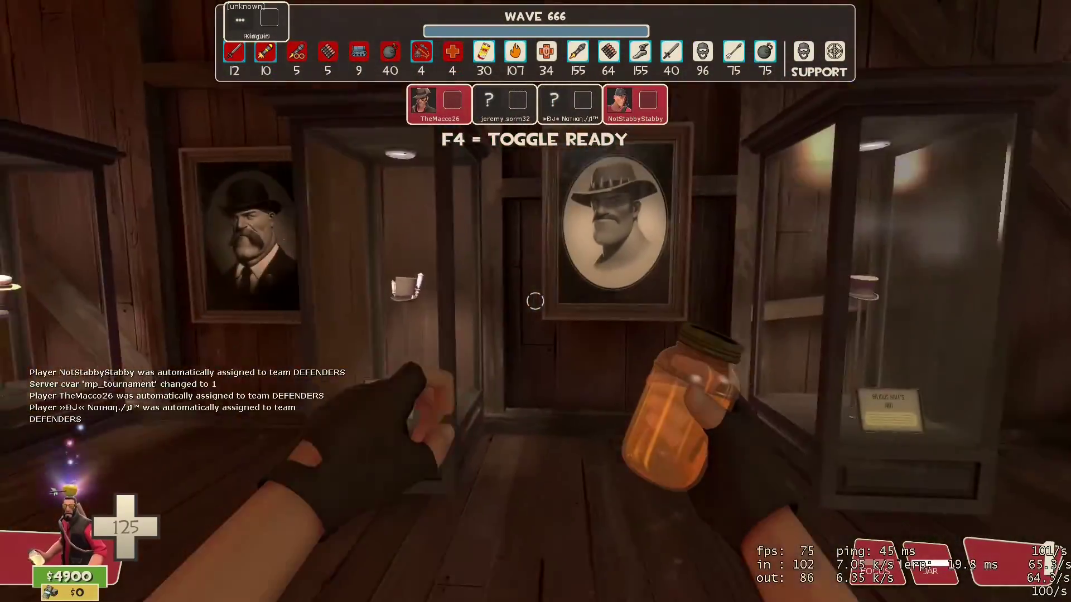
pyautogui.press('1')
pyautogui.press('w')
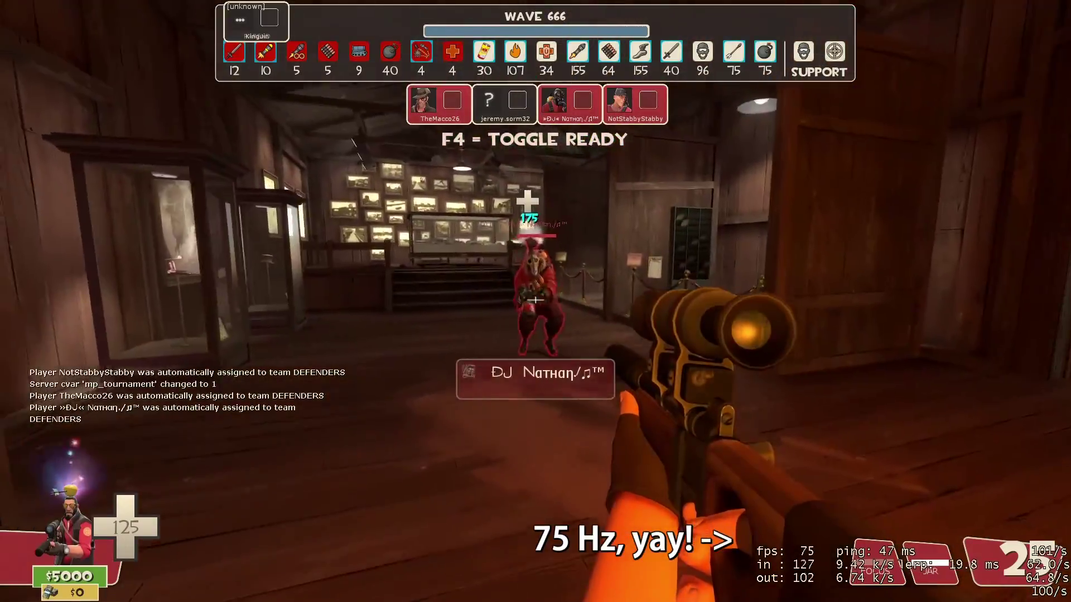
pyautogui.press('2')
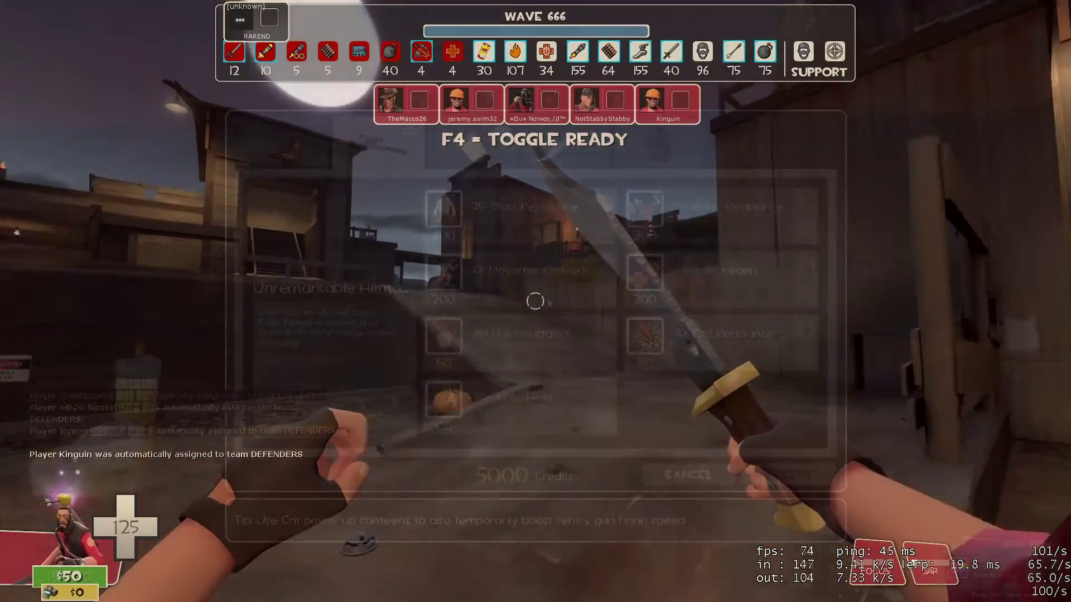
pyautogui.press('w')
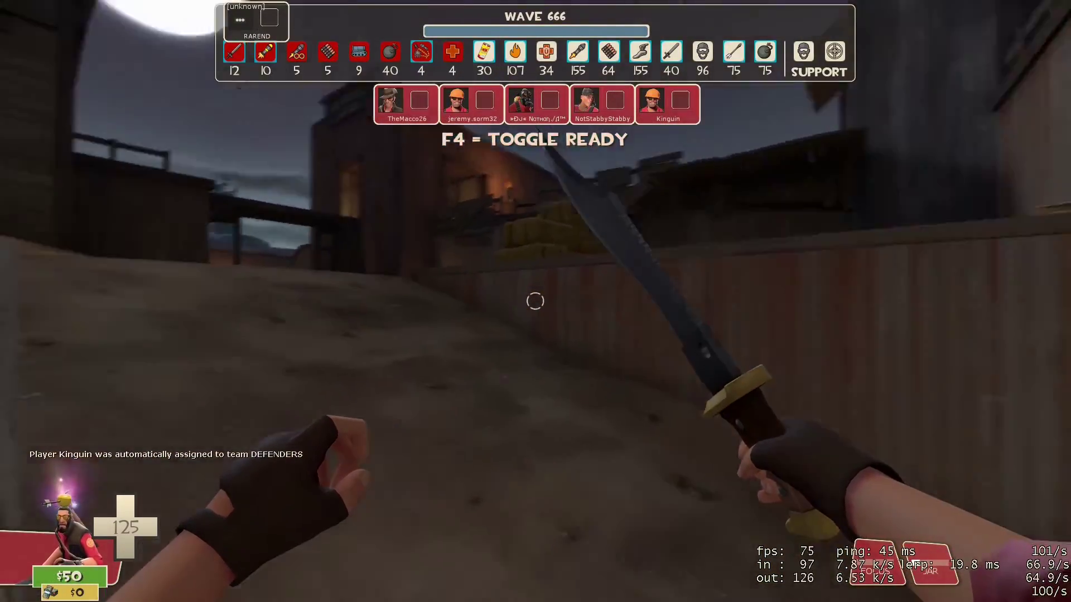
pyautogui.press('1')
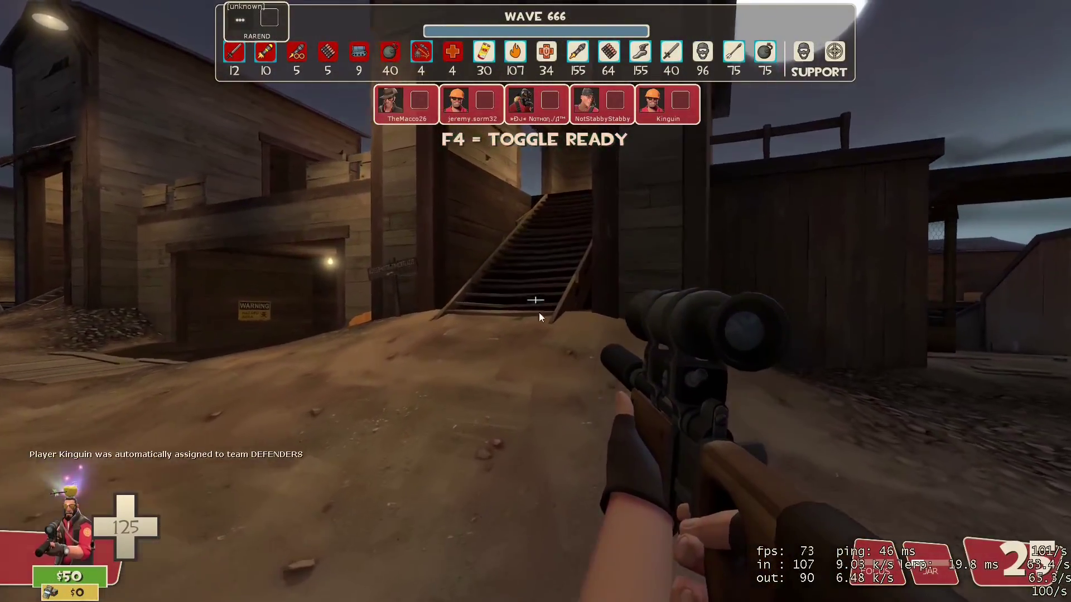
# Leave play for the main menu and go to the Video options page.
pyautogui.press('Escape')
pyautogui.click(674, 560)
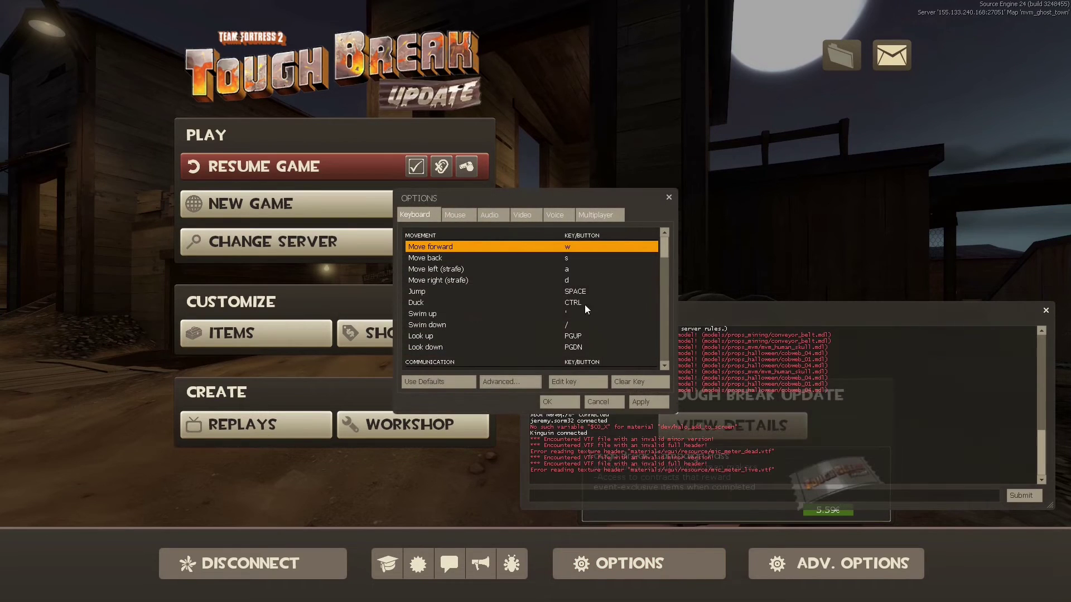
pyautogui.click(529, 219)
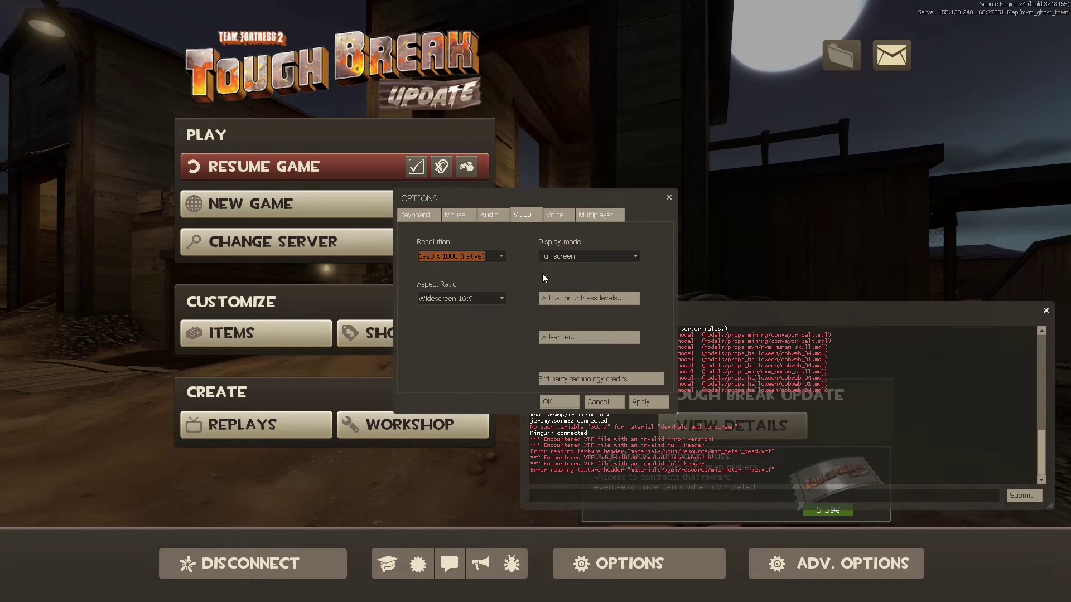
# In Advanced video settings, keep 8x MSAA, vertical sync Disabled and high dynamic range Full.
pyautogui.click(577, 333)
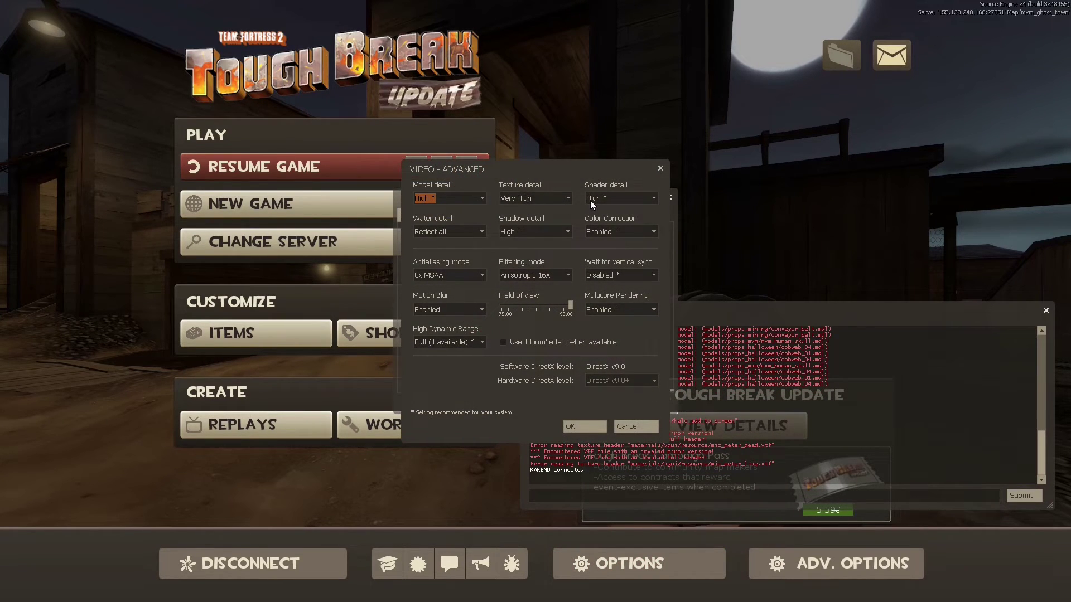
pyautogui.click(482, 278)
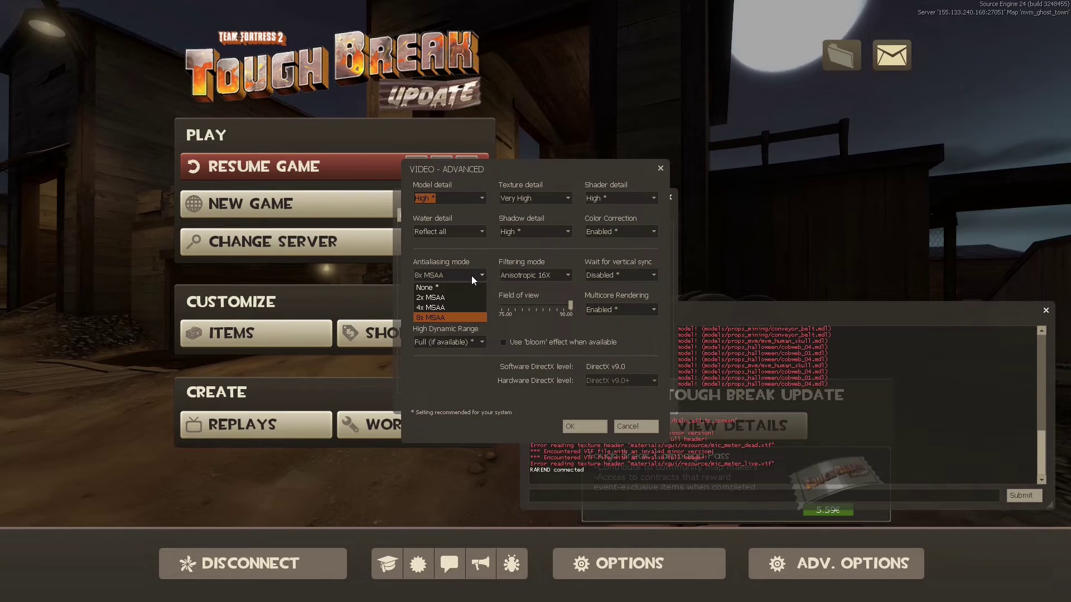
pyautogui.click(471, 275)
pyautogui.doubleClick(517, 282)
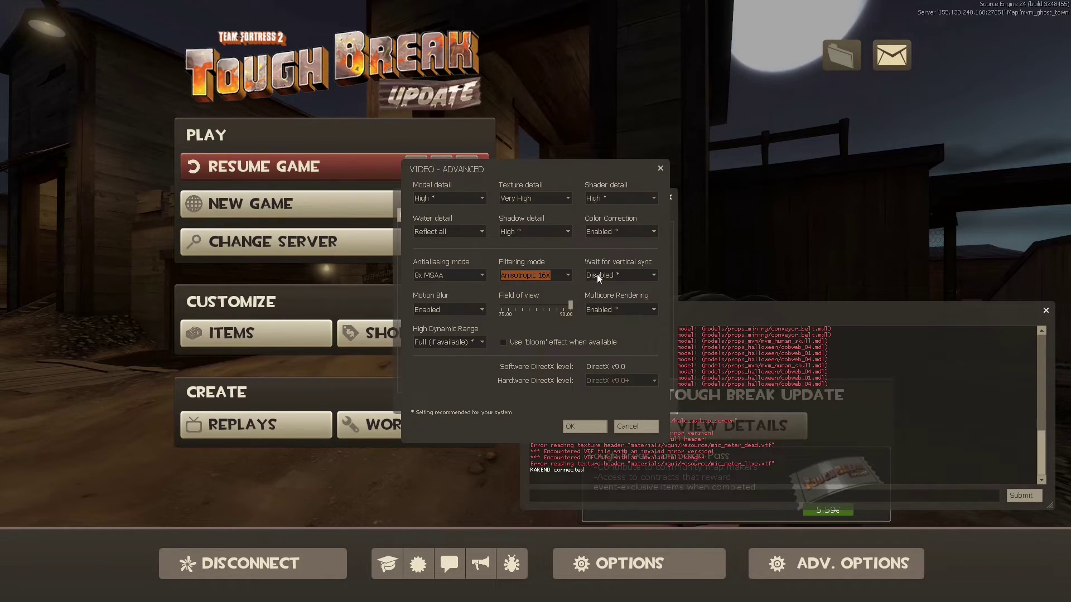
pyautogui.click(612, 275)
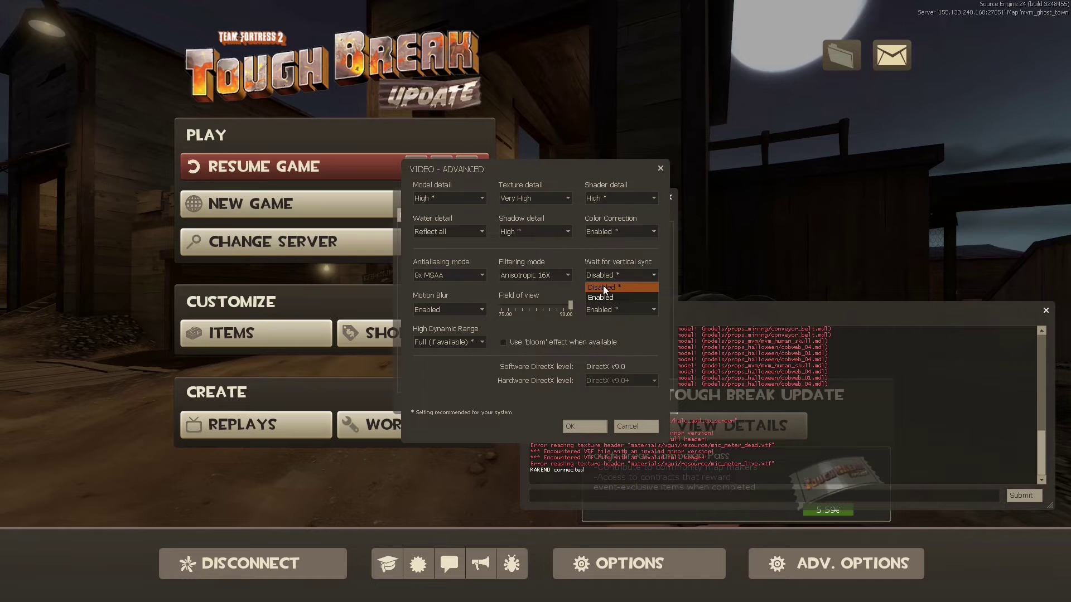
pyautogui.click(612, 278)
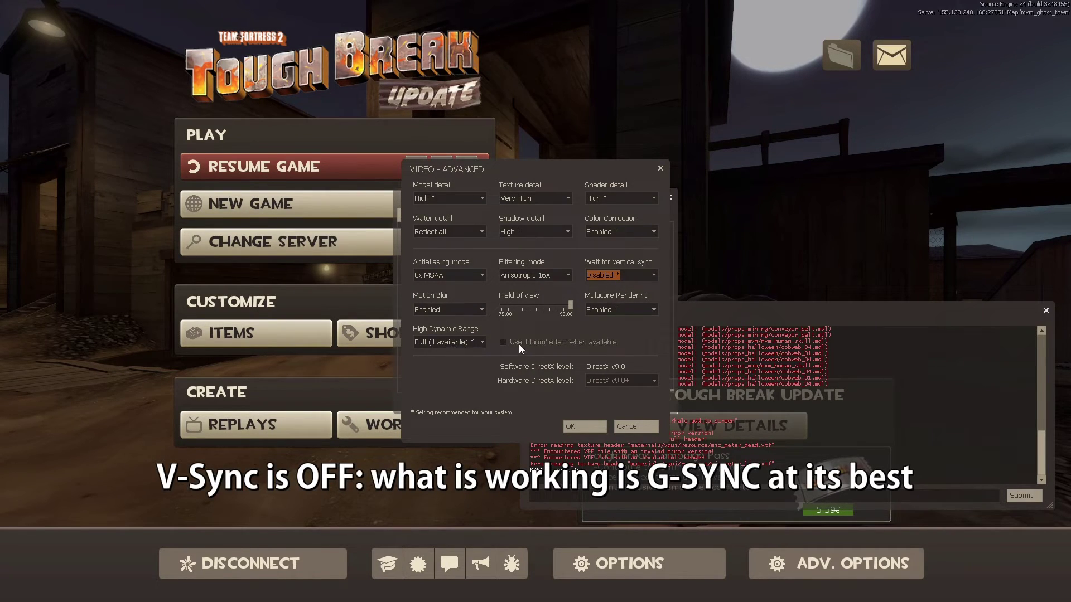
pyautogui.click(468, 341)
pyautogui.click(468, 340)
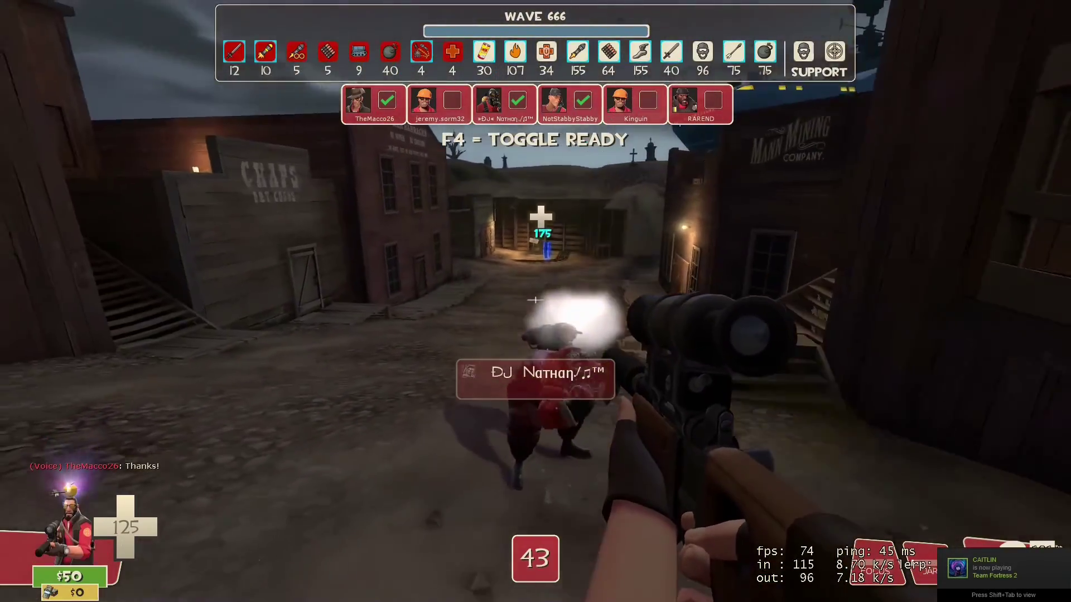
# Do a partner high-five taunt, re-equip the sniper rifle, and voice-command the team to go ahead.
pyautogui.press('g')
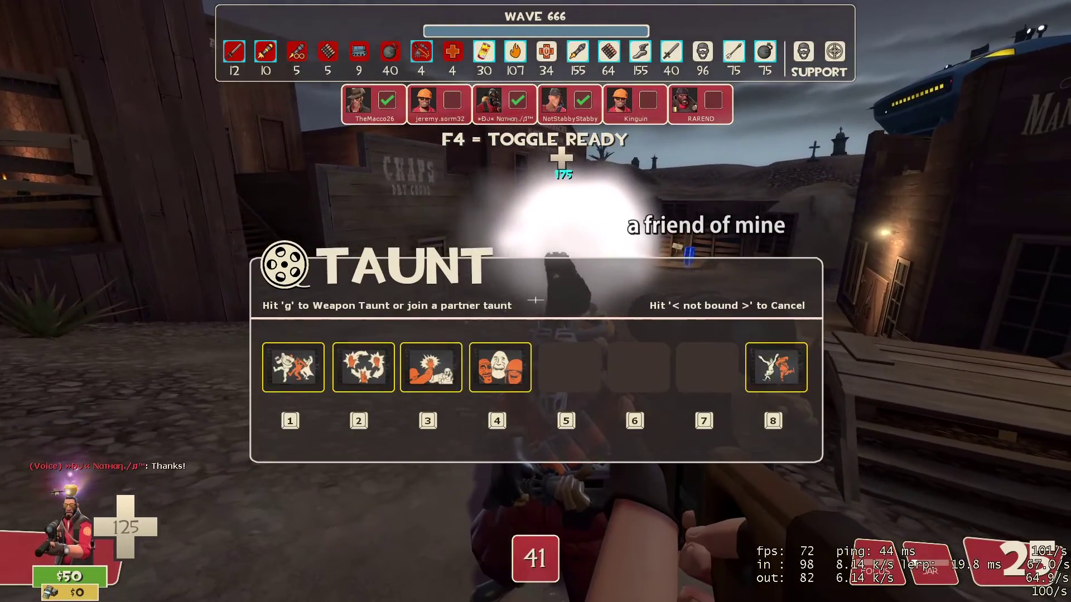
pyautogui.press('g')
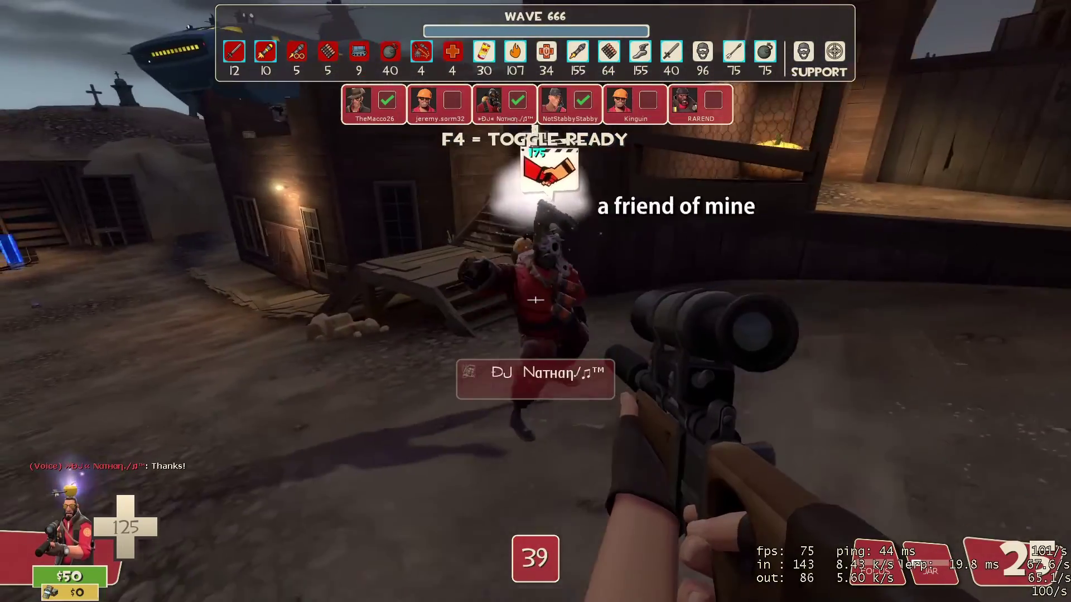
pyautogui.press('g')
pyautogui.press('g')
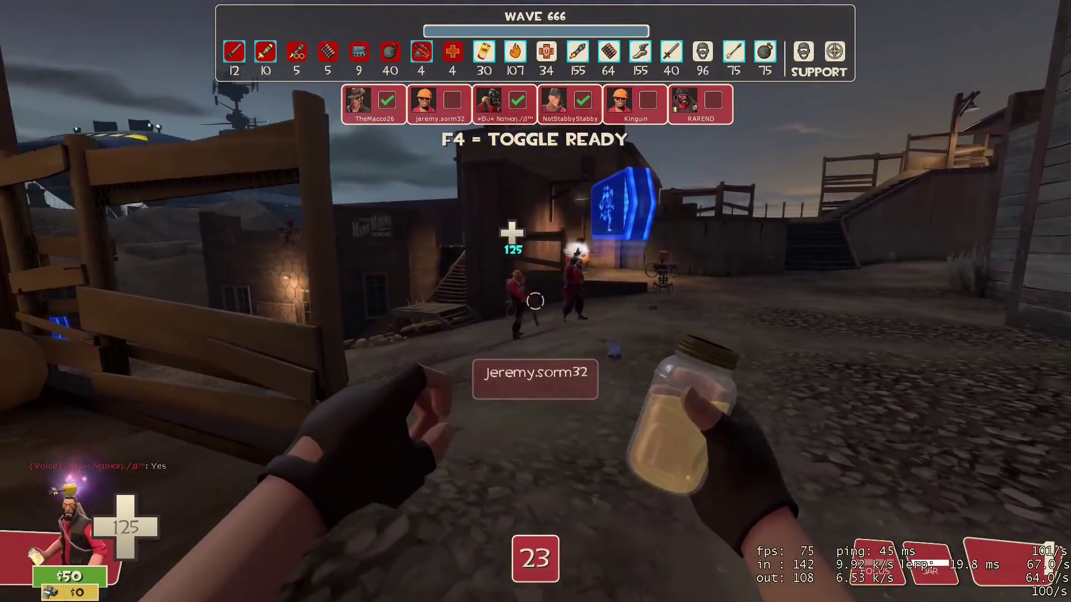
pyautogui.press('1')
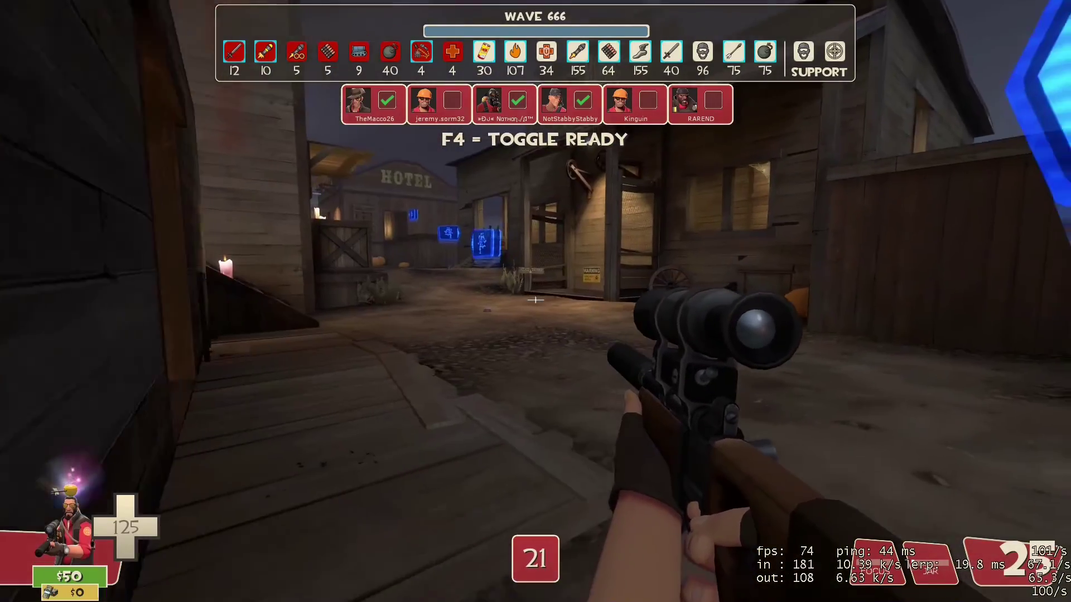
pyautogui.press('z')
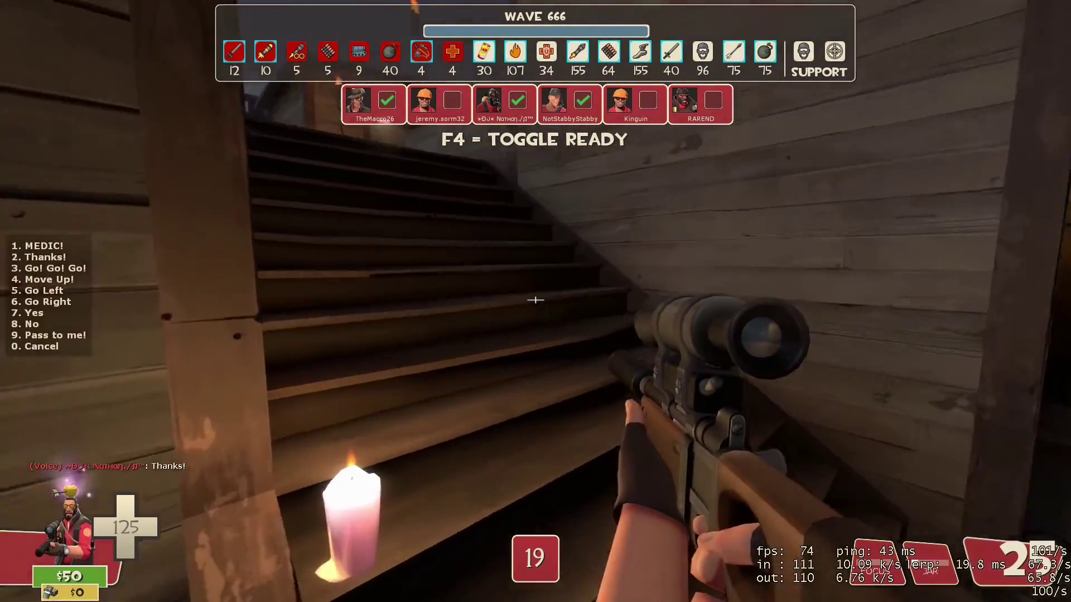
pyautogui.press('3')
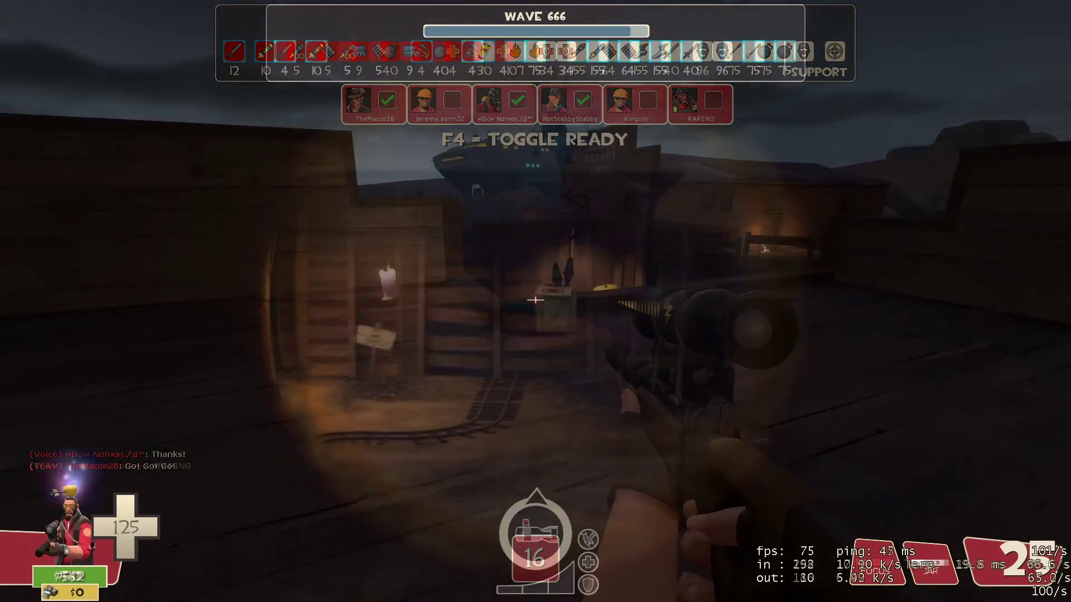
# Scope onto the blue giant robot and fire three shots to finish off the giants.
pyautogui.rightClick(535, 300)
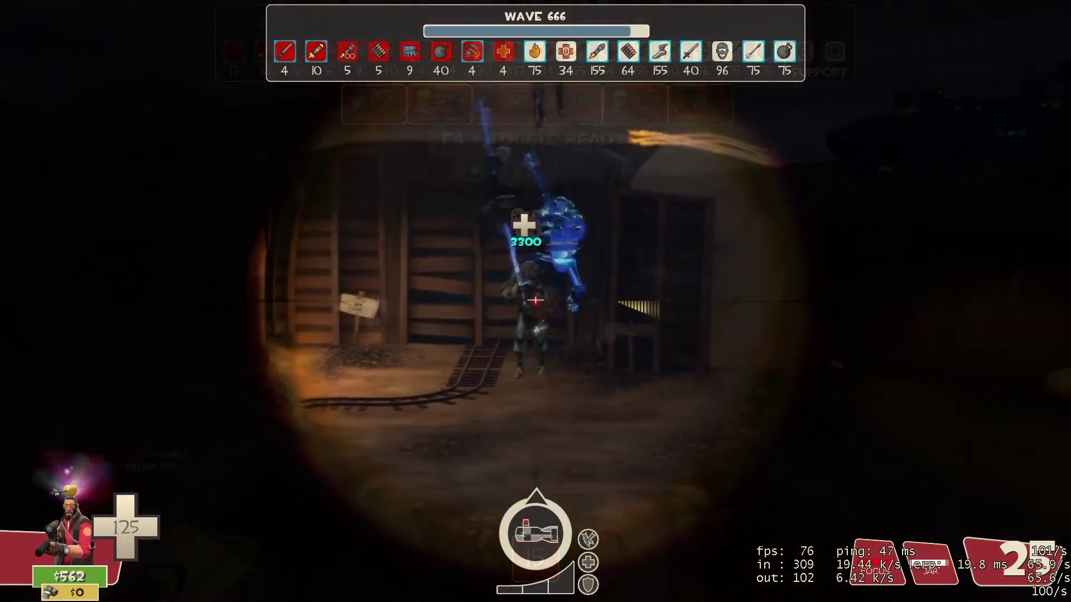
pyautogui.click(535, 300)
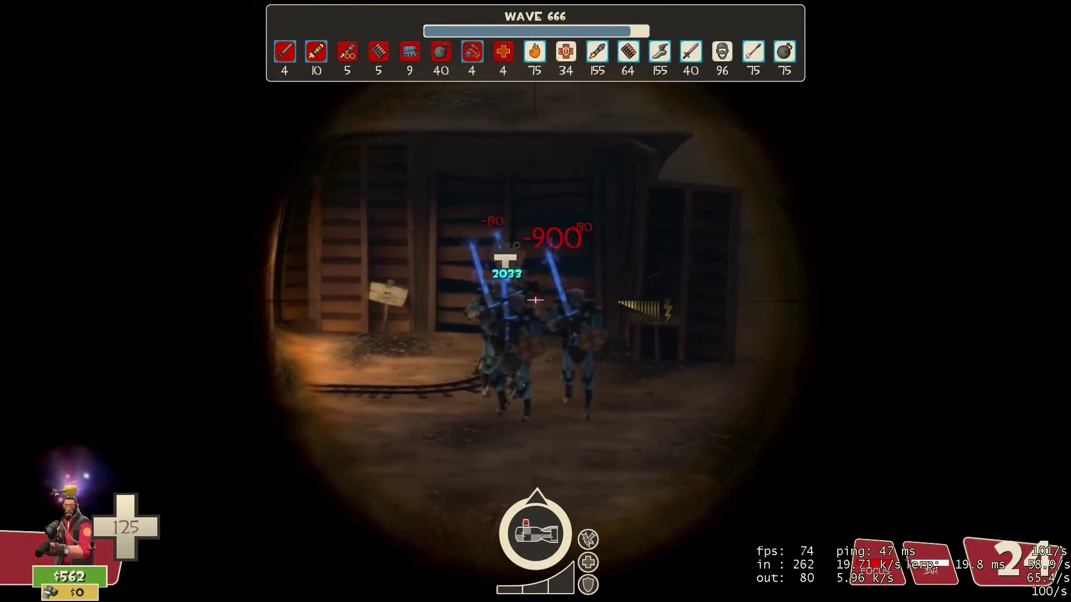
pyautogui.click(535, 300)
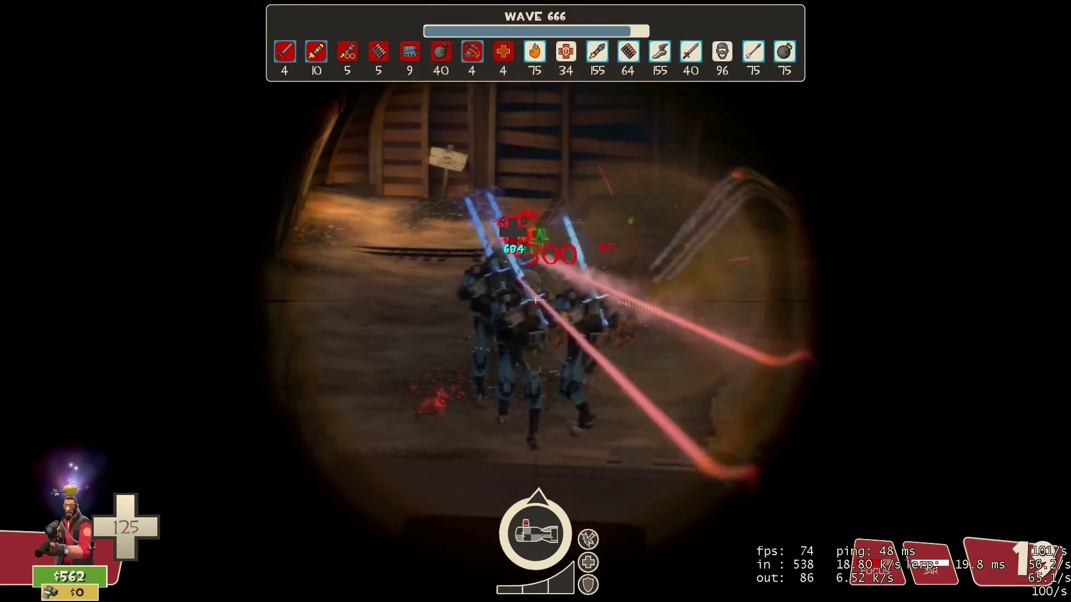
pyautogui.click(535, 300)
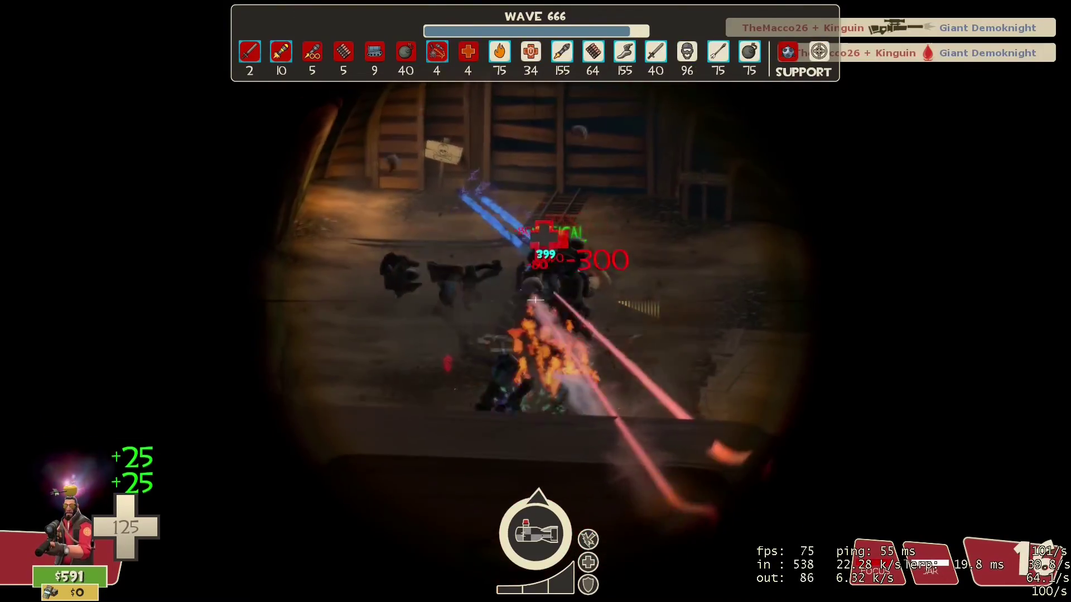
# Scope the doorway robot, swap to Jarate and back, then scope the burning robots.
pyautogui.rightClick(535, 300)
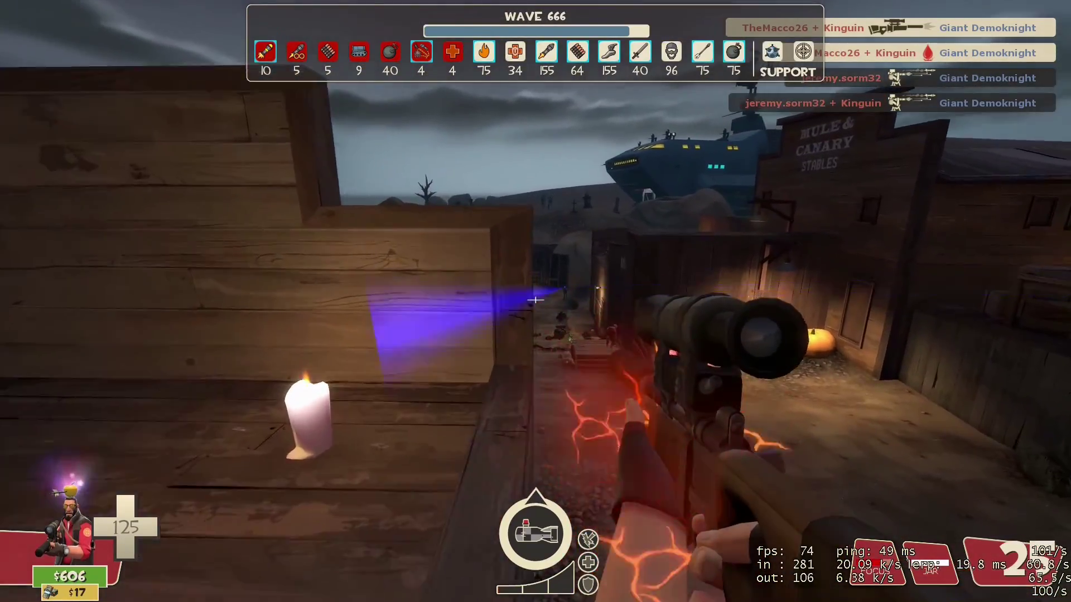
pyautogui.rightClick(536, 300)
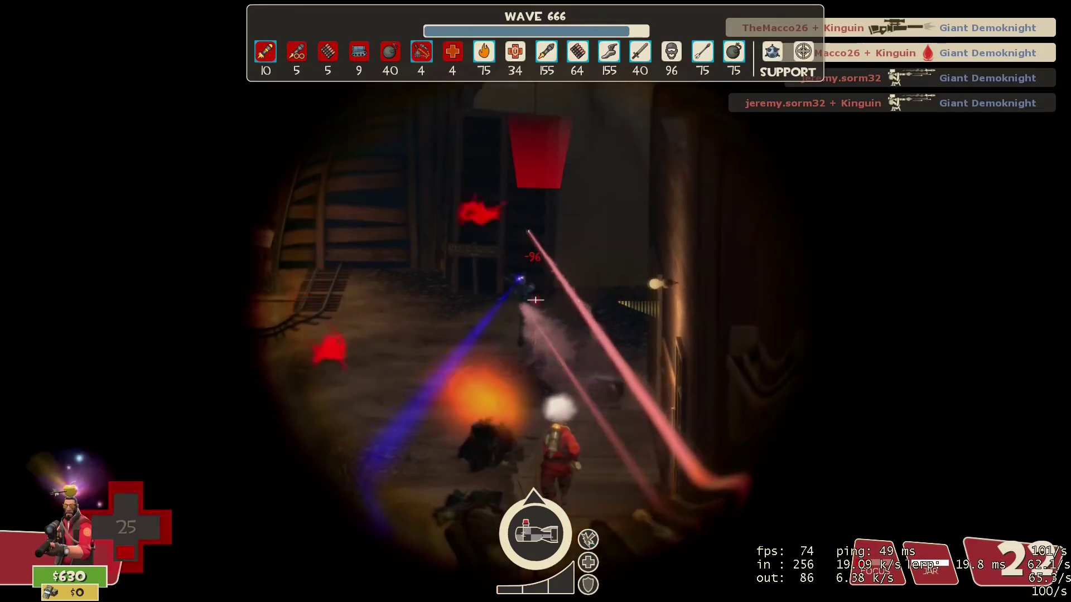
pyautogui.rightClick(535, 300)
pyautogui.press('2')
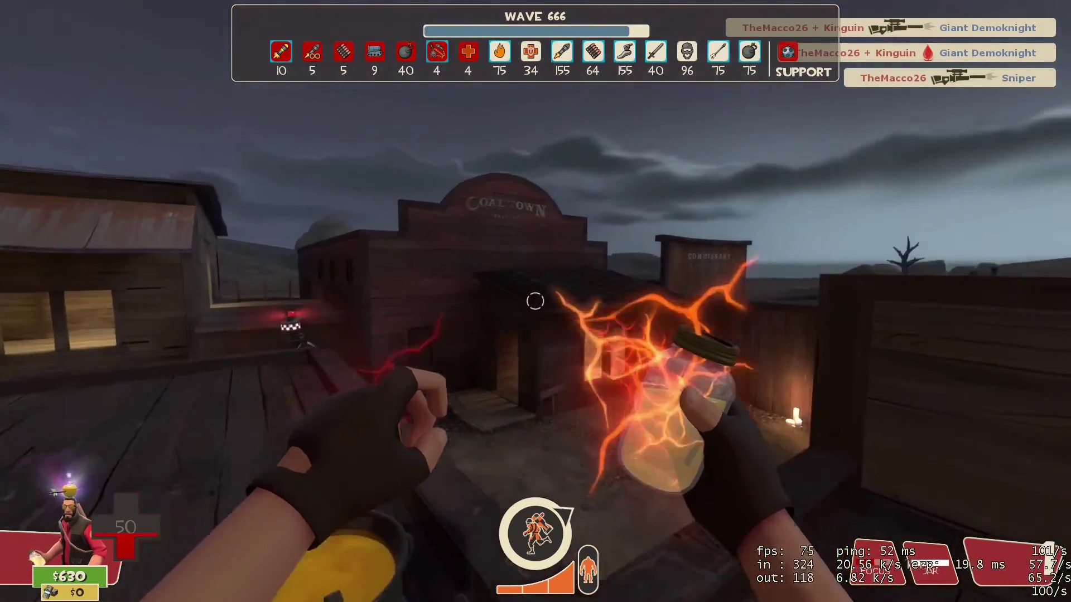
pyautogui.press('1')
pyautogui.rightClick(536, 300)
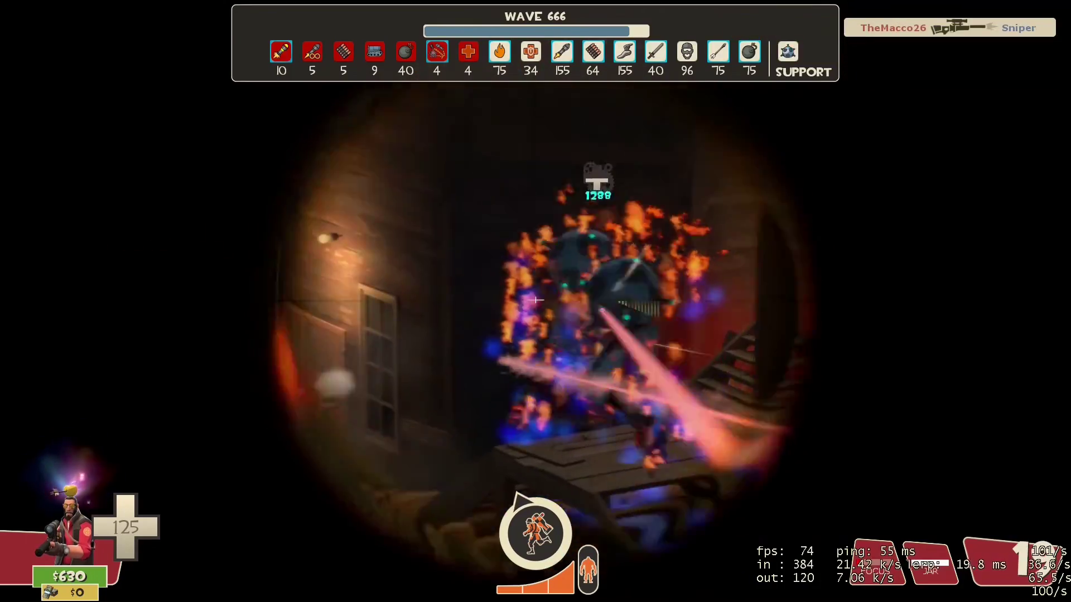
pyautogui.rightClick(536, 300)
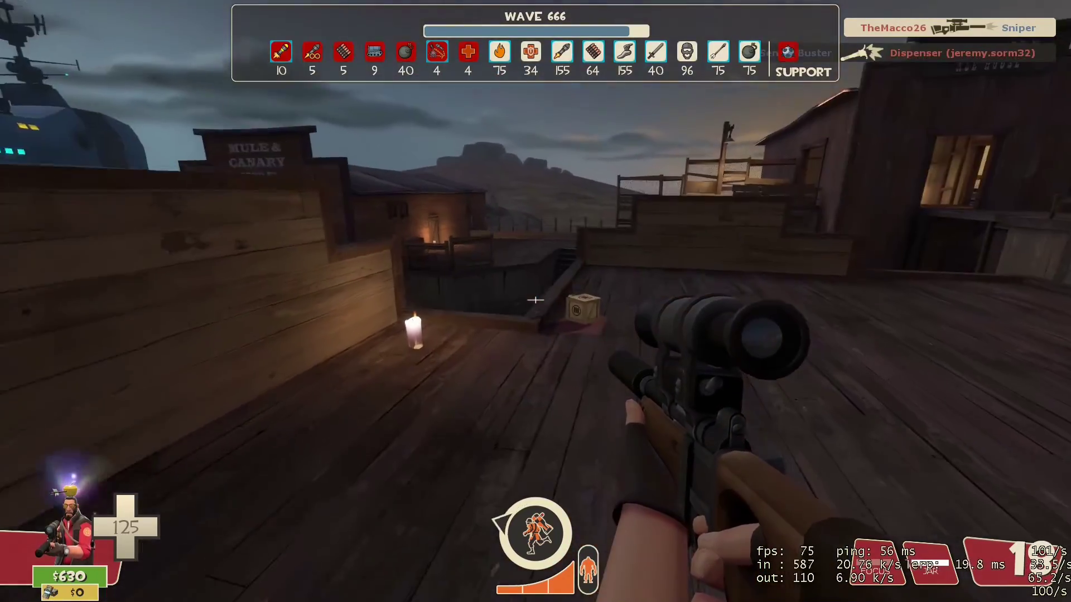
# Walk along the rooftop to grab the ammo crate and call out 'Incoming' to the team.
pyautogui.press('w')
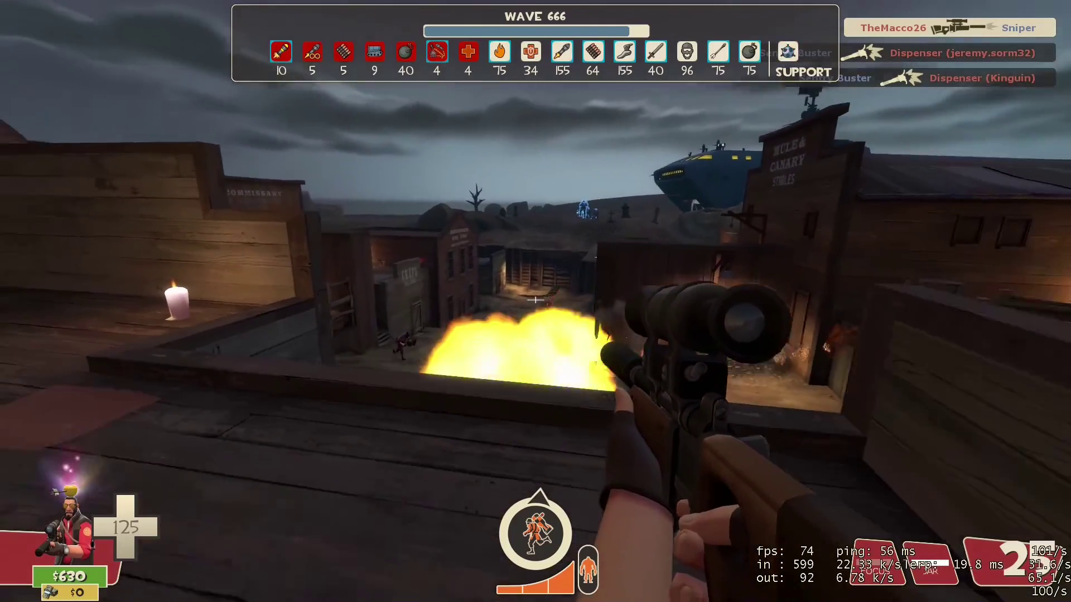
pyautogui.press('w')
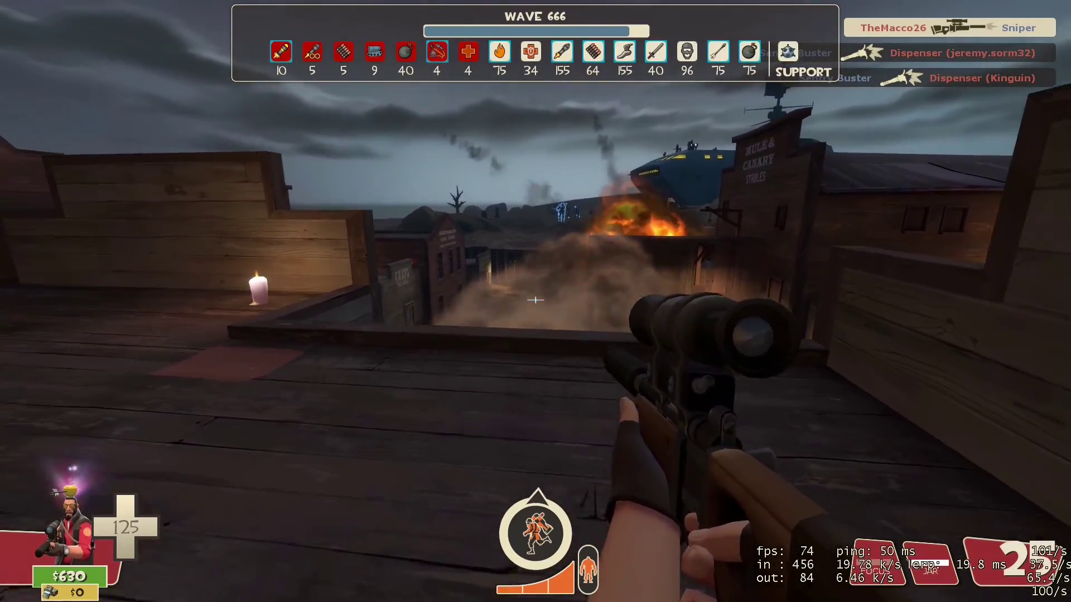
pyautogui.press('w')
pyautogui.press('z')
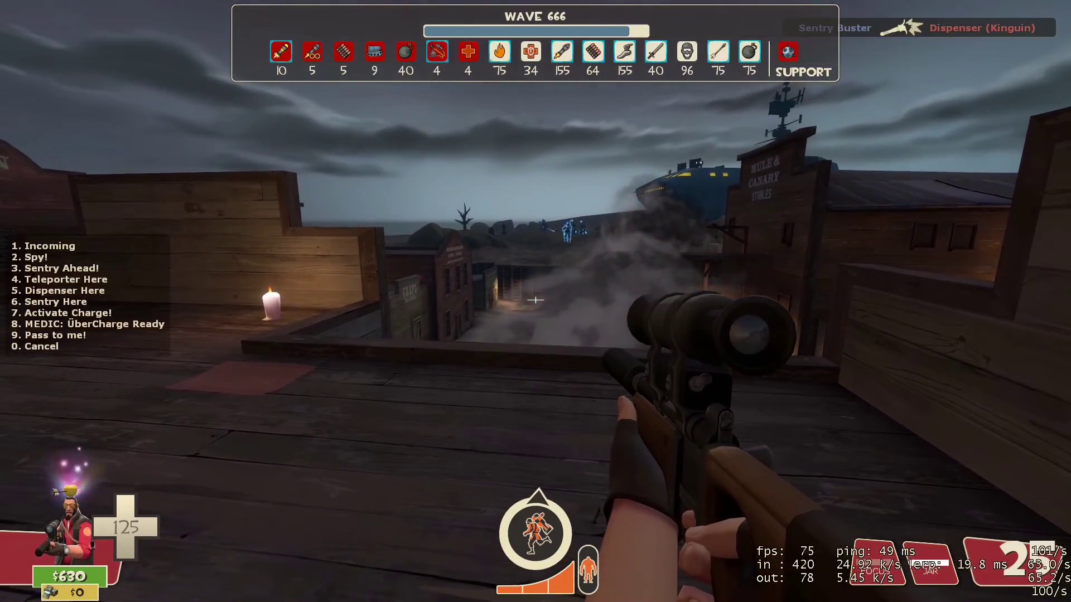
pyautogui.press('1')
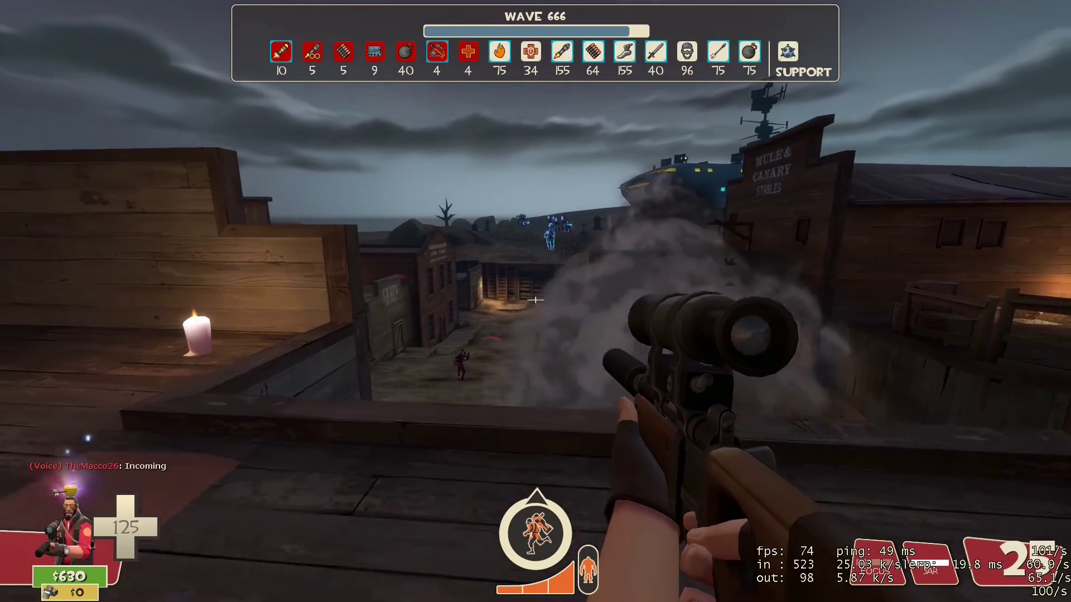
# Scope into the mine tunnel and fire repeatedly at the robot medic and robots.
pyautogui.rightClick(535, 300)
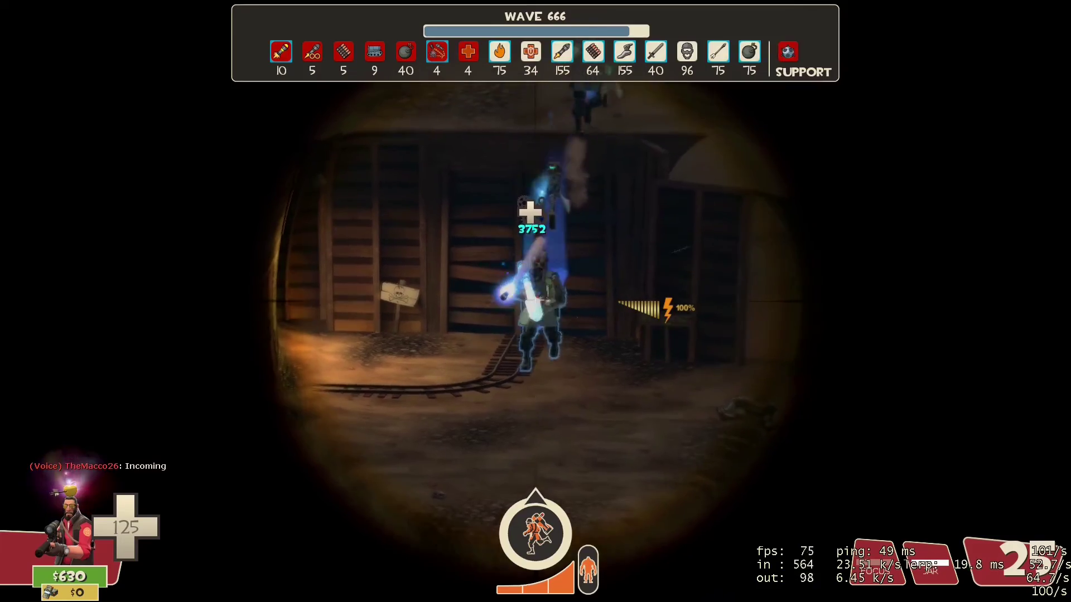
pyautogui.click(535, 300)
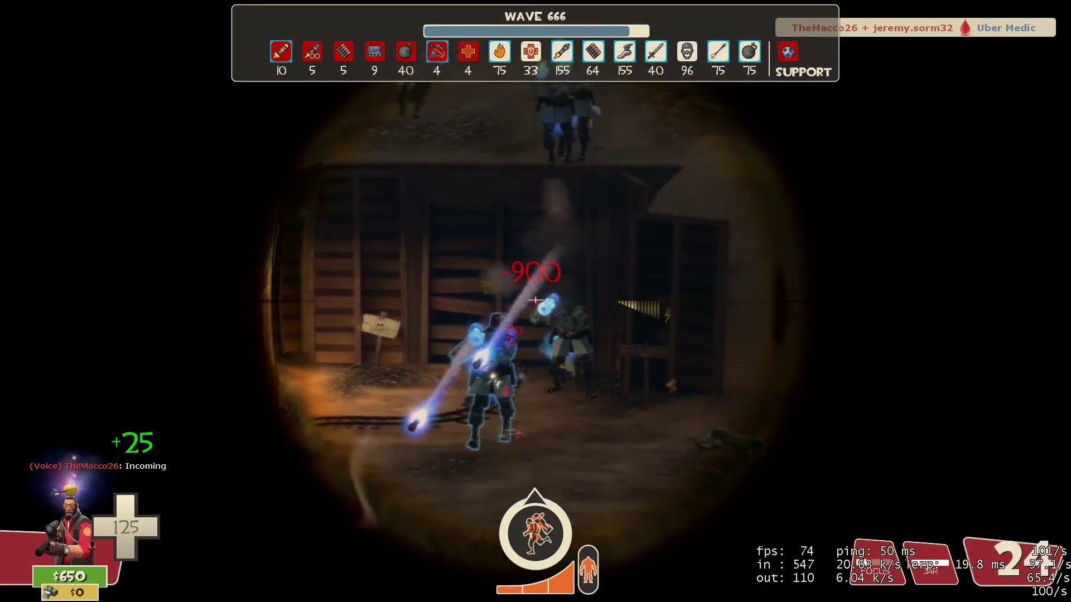
pyautogui.click(535, 300)
pyautogui.click(535, 300)
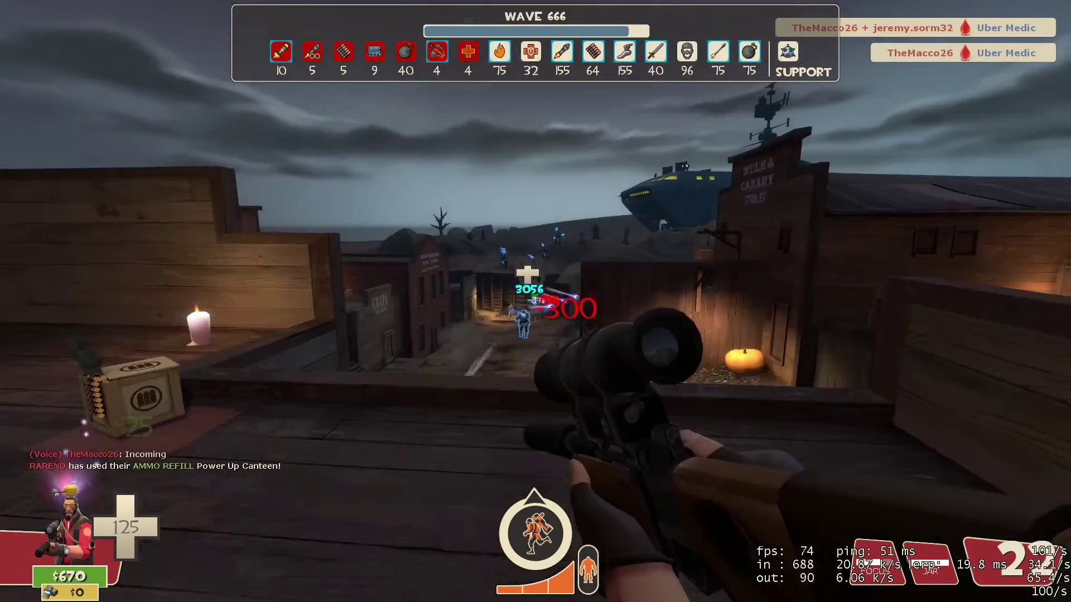
pyautogui.click(536, 300)
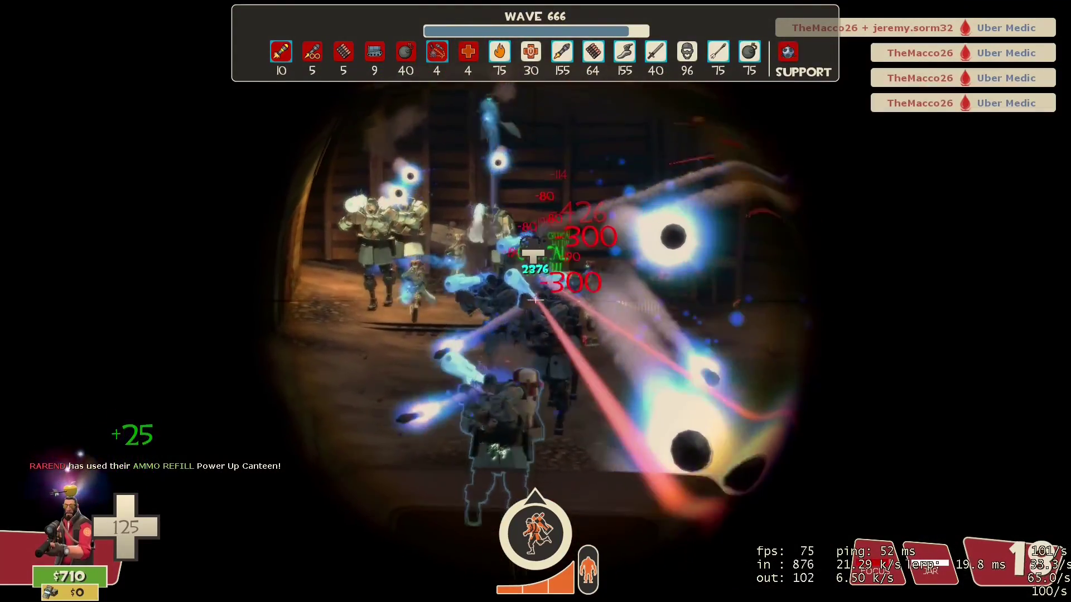
pyautogui.click(535, 300)
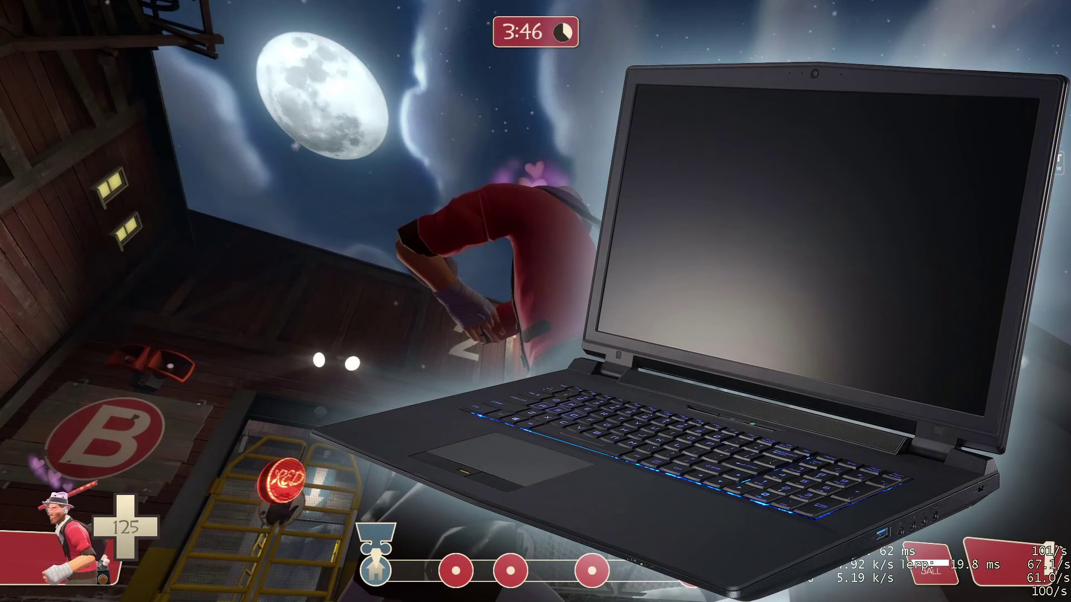